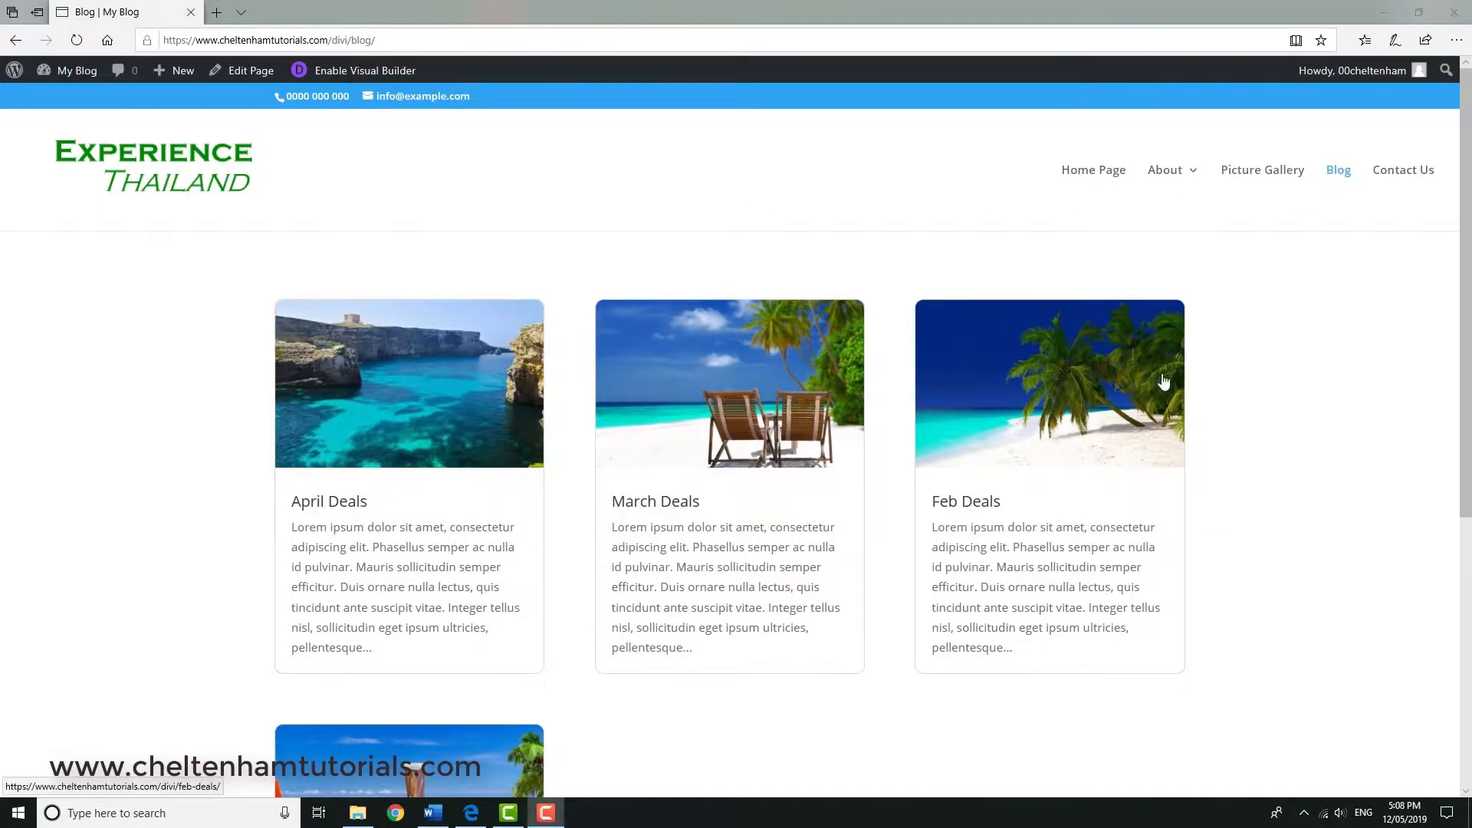
Step: Open the About page in the Visual Builder and insert a Post Slider module in a new single-column row
click(1166, 177)
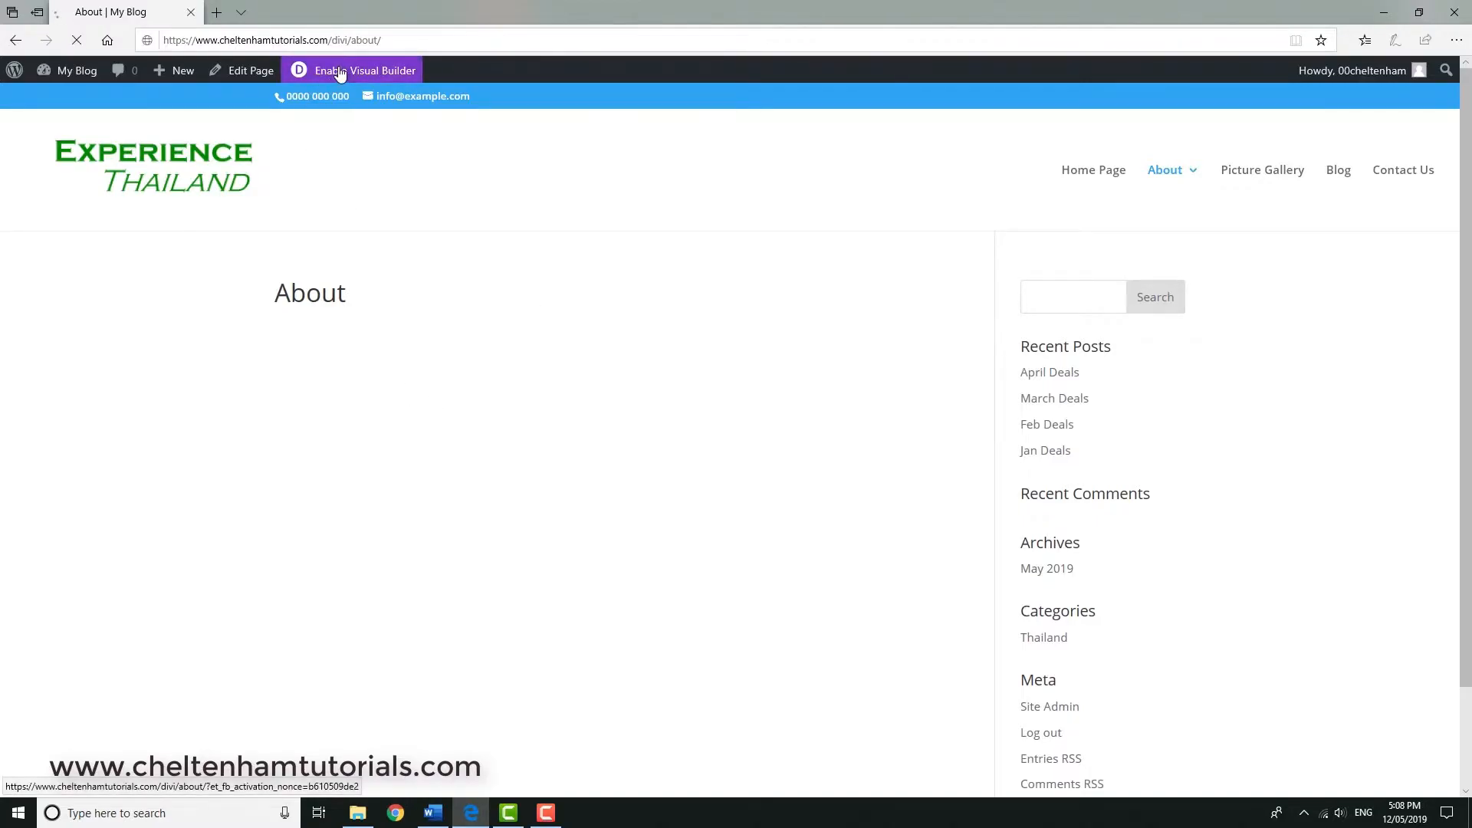
click(400, 665)
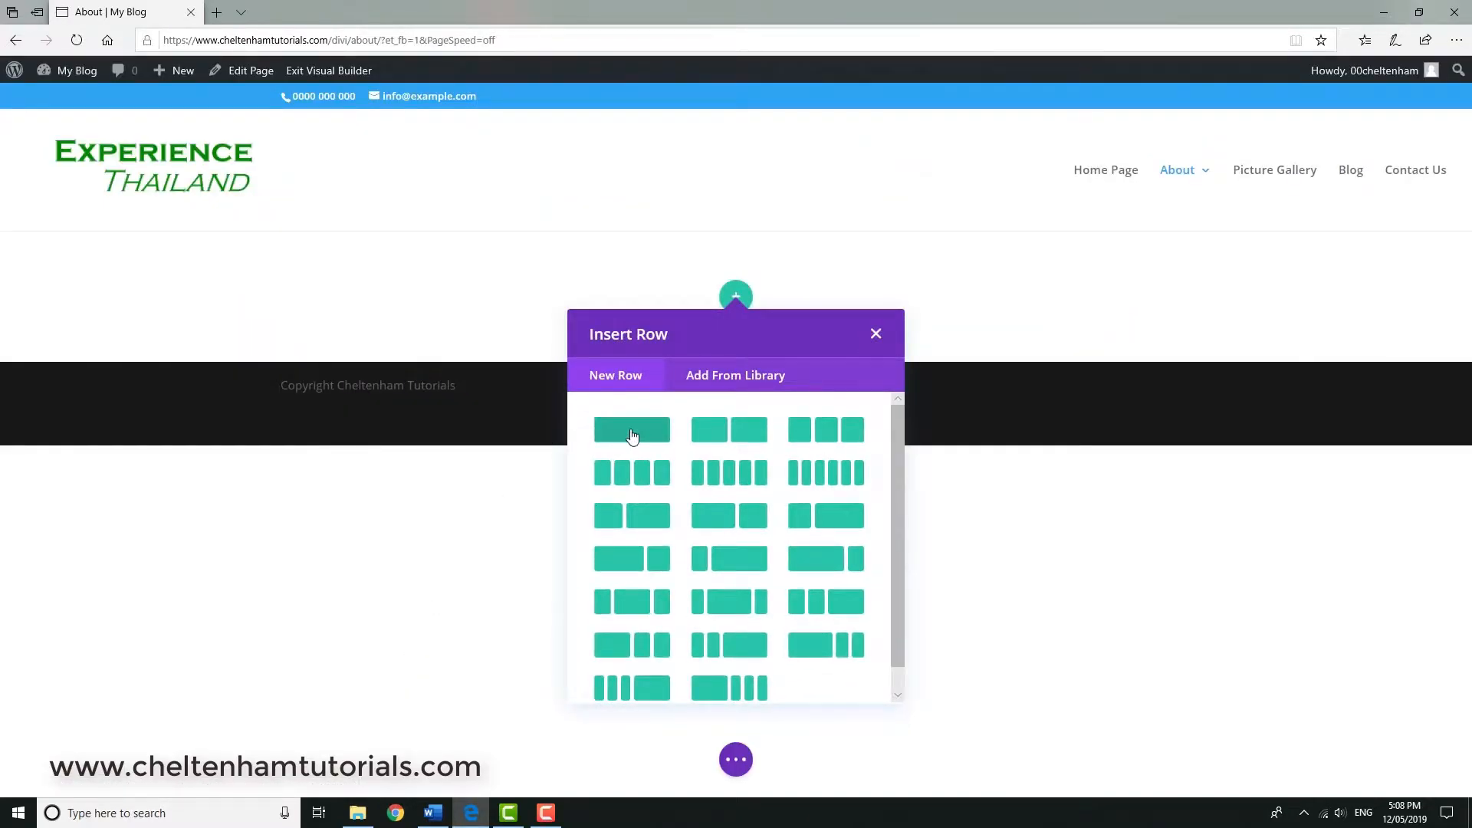
click(632, 436)
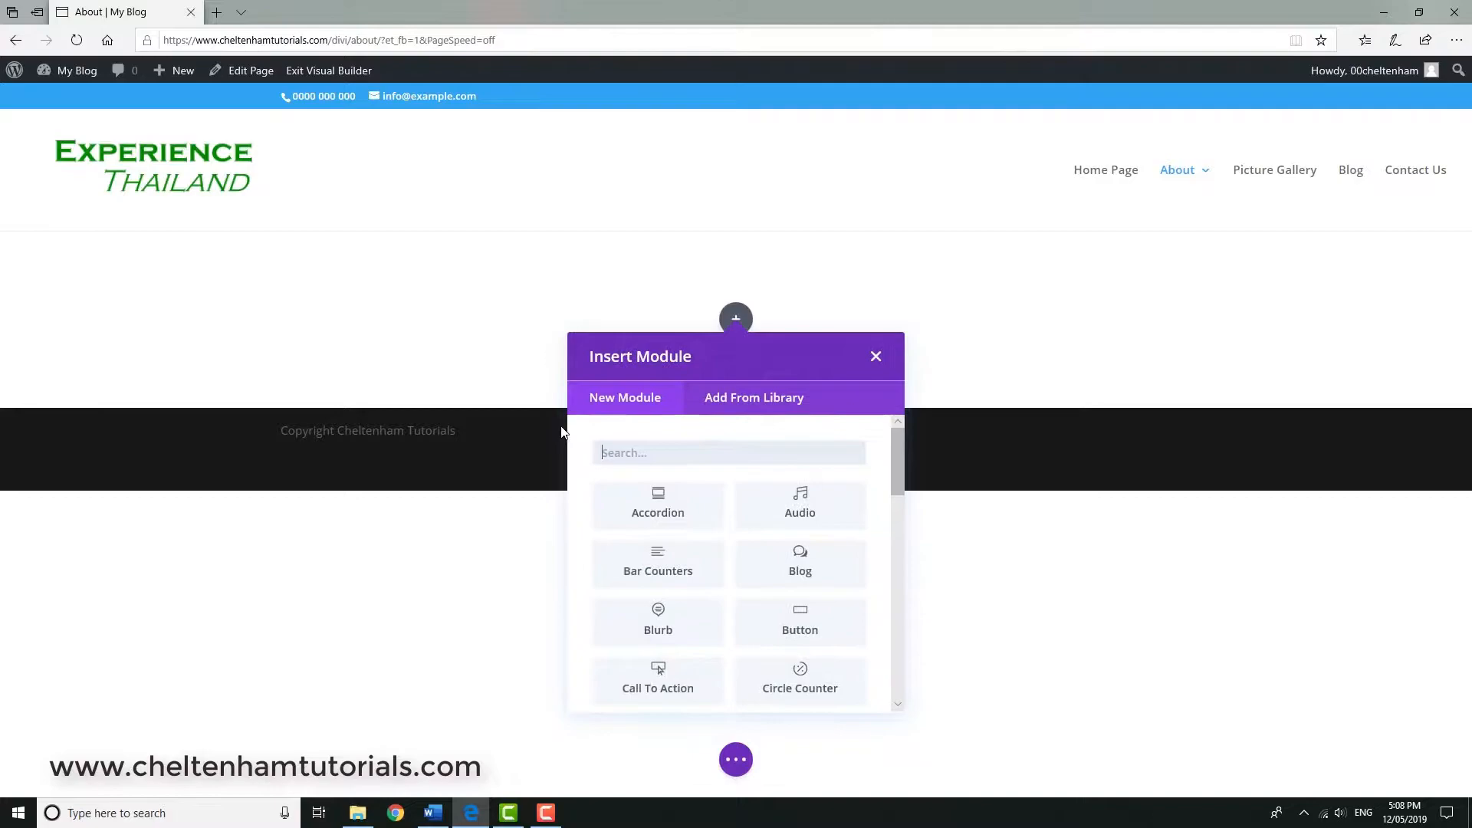
drag(898, 459, 899, 598)
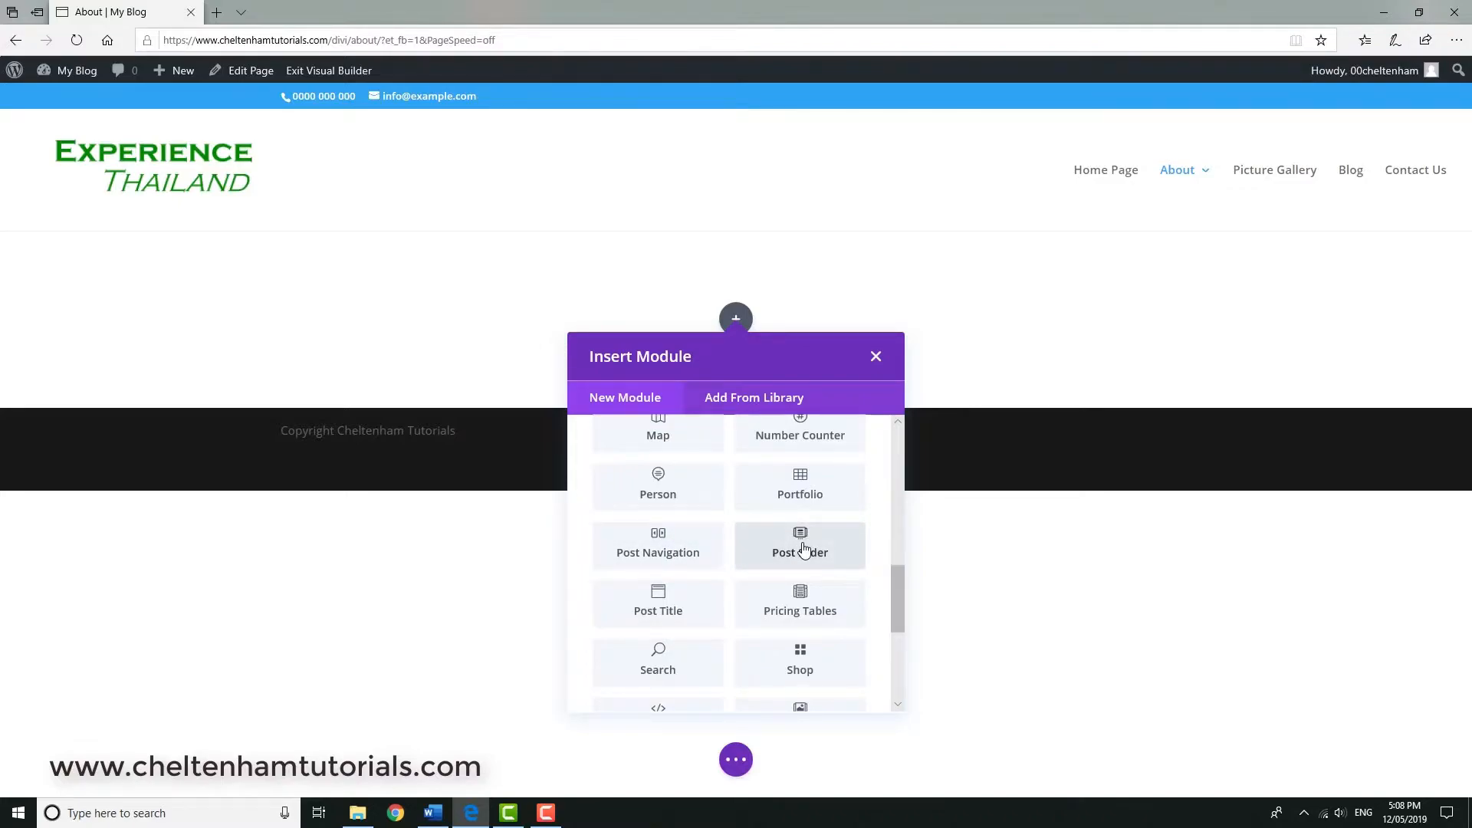
click(799, 546)
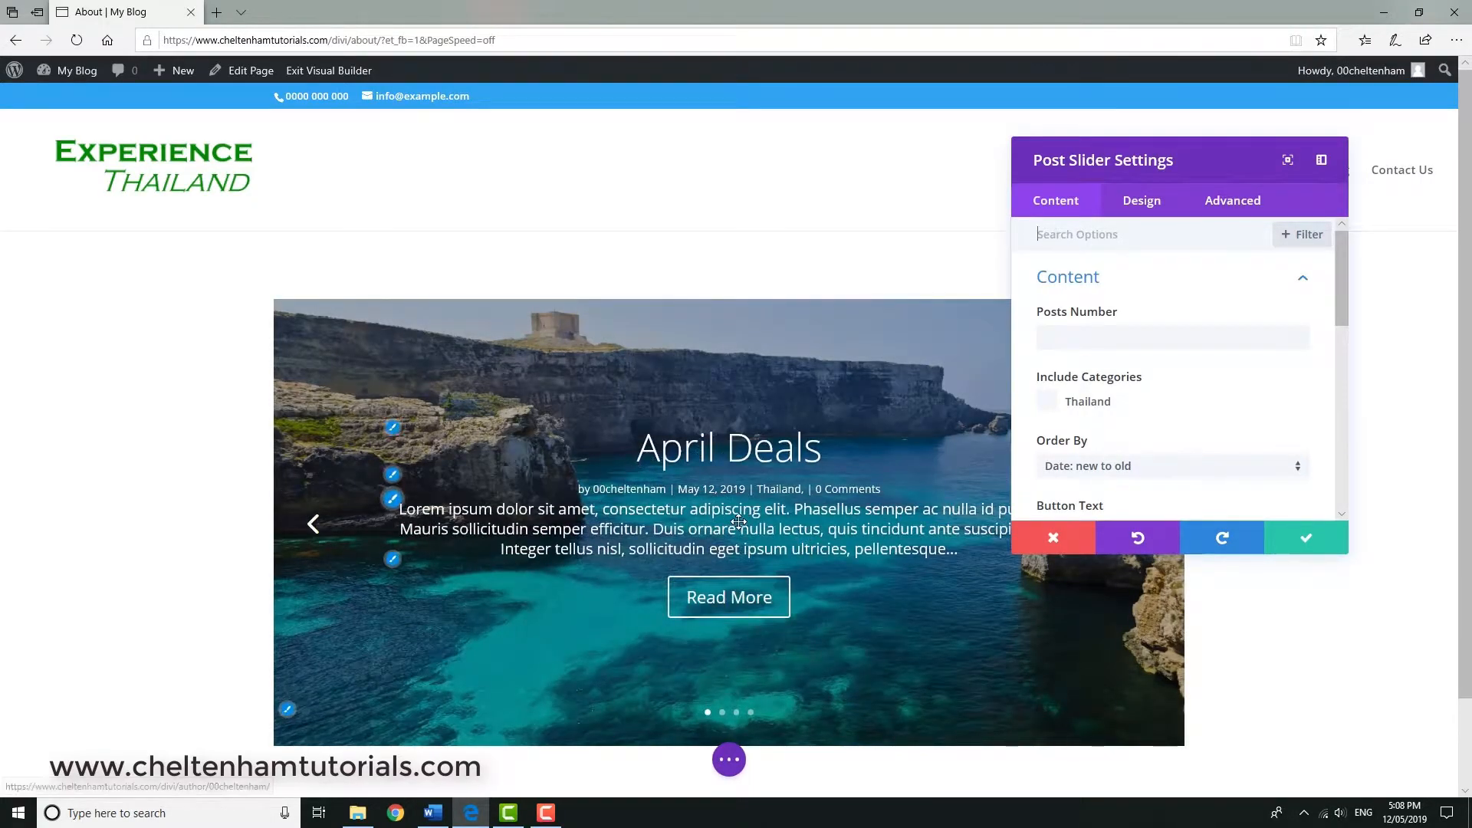
Step: Preview the post slider by paging backward through its slides
click(312, 526)
click(312, 527)
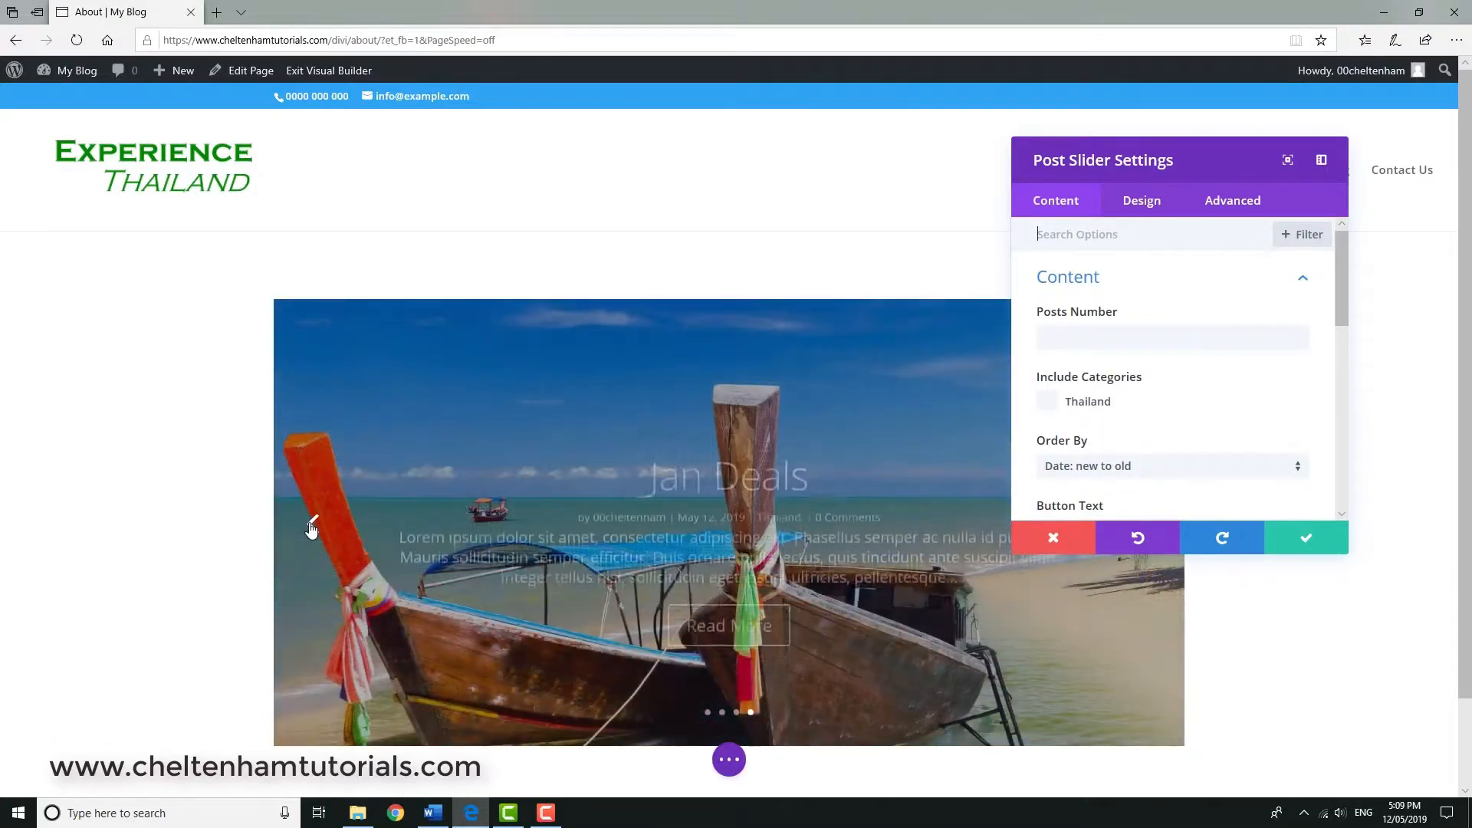
click(312, 526)
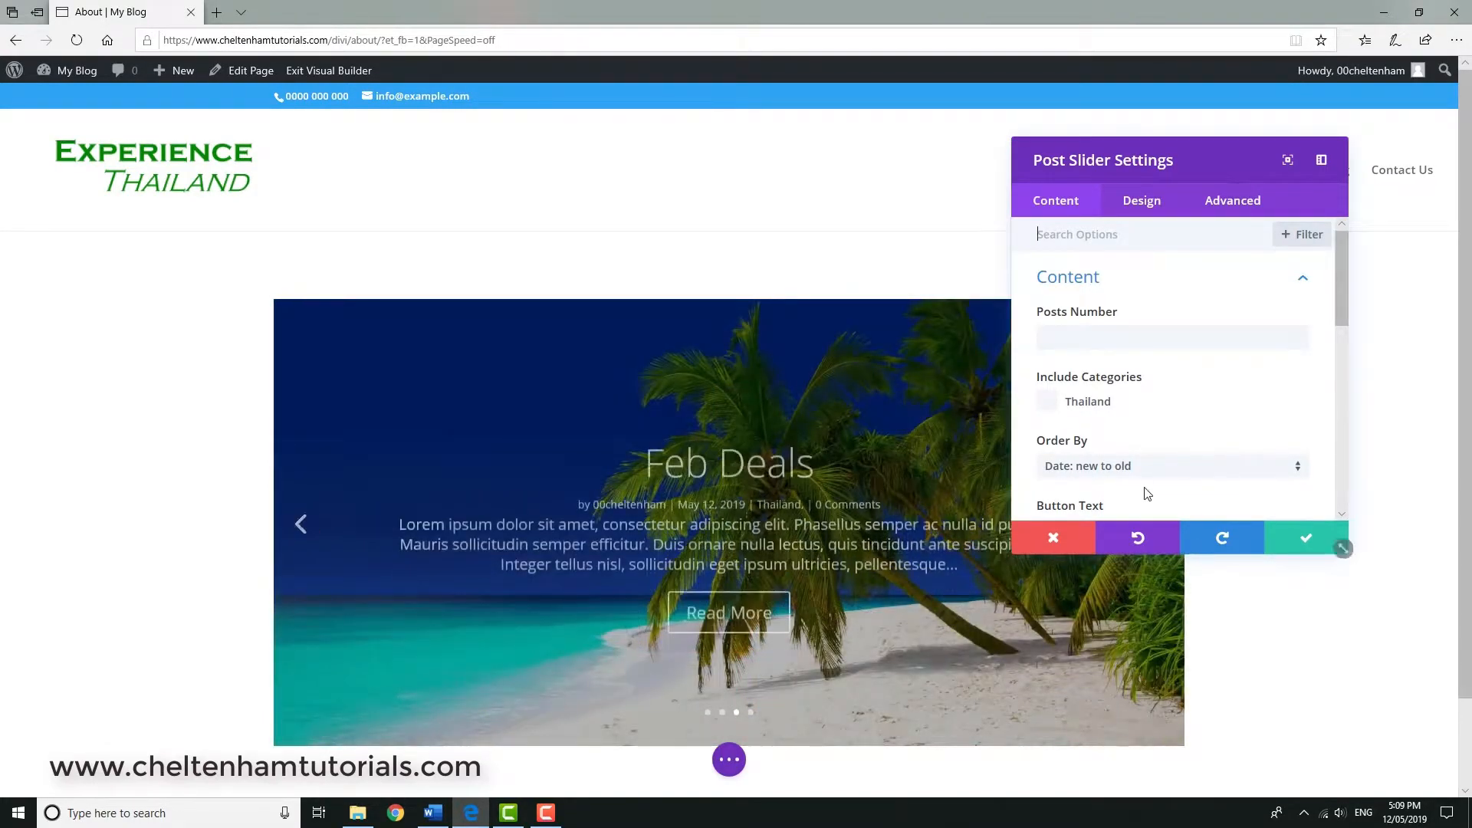
Step: Include the Thailand category in the post slider and check the available post ordering options
drag(1340, 301, 1341, 304)
click(1045, 394)
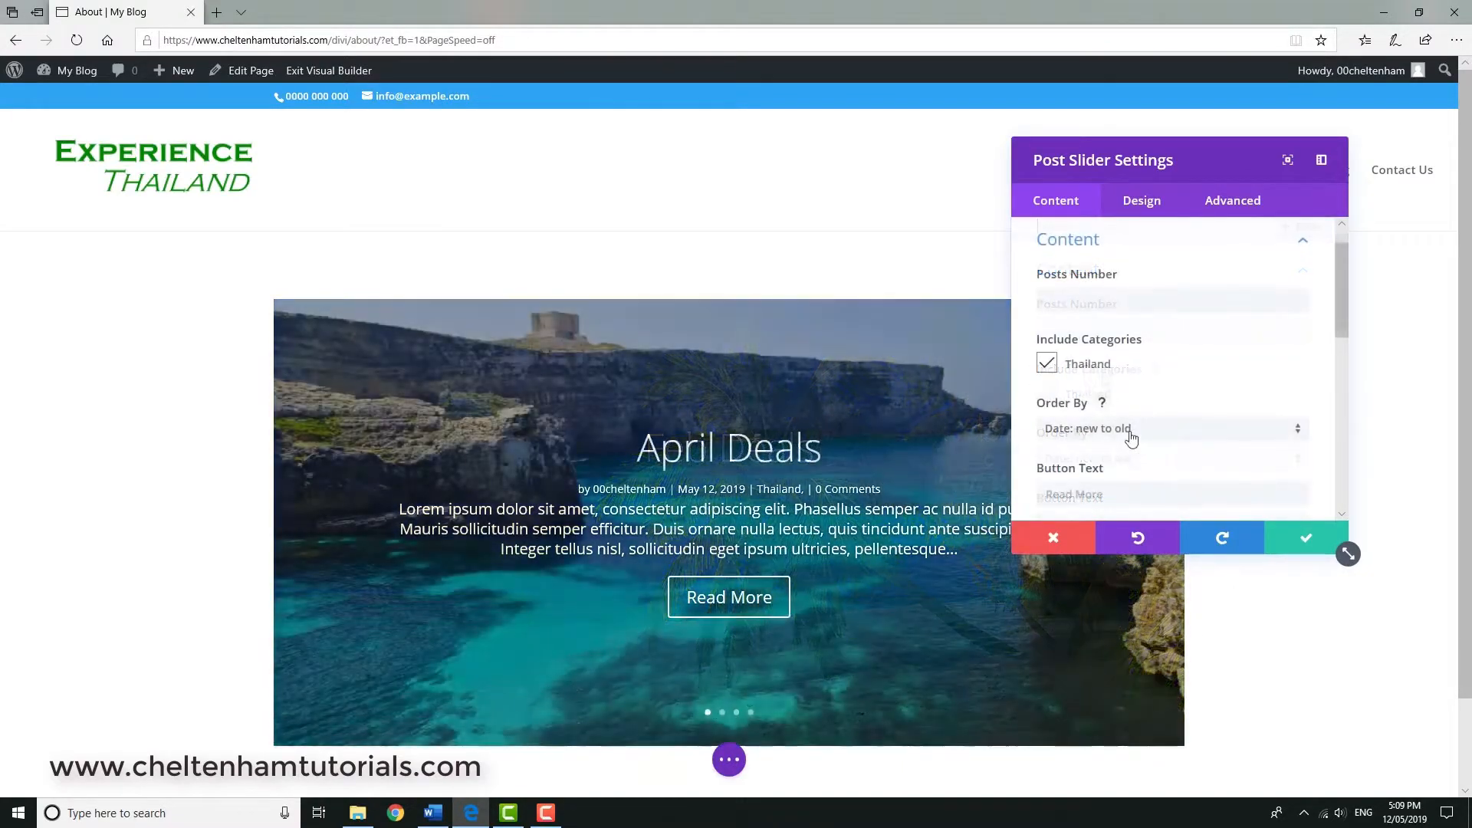
click(1302, 434)
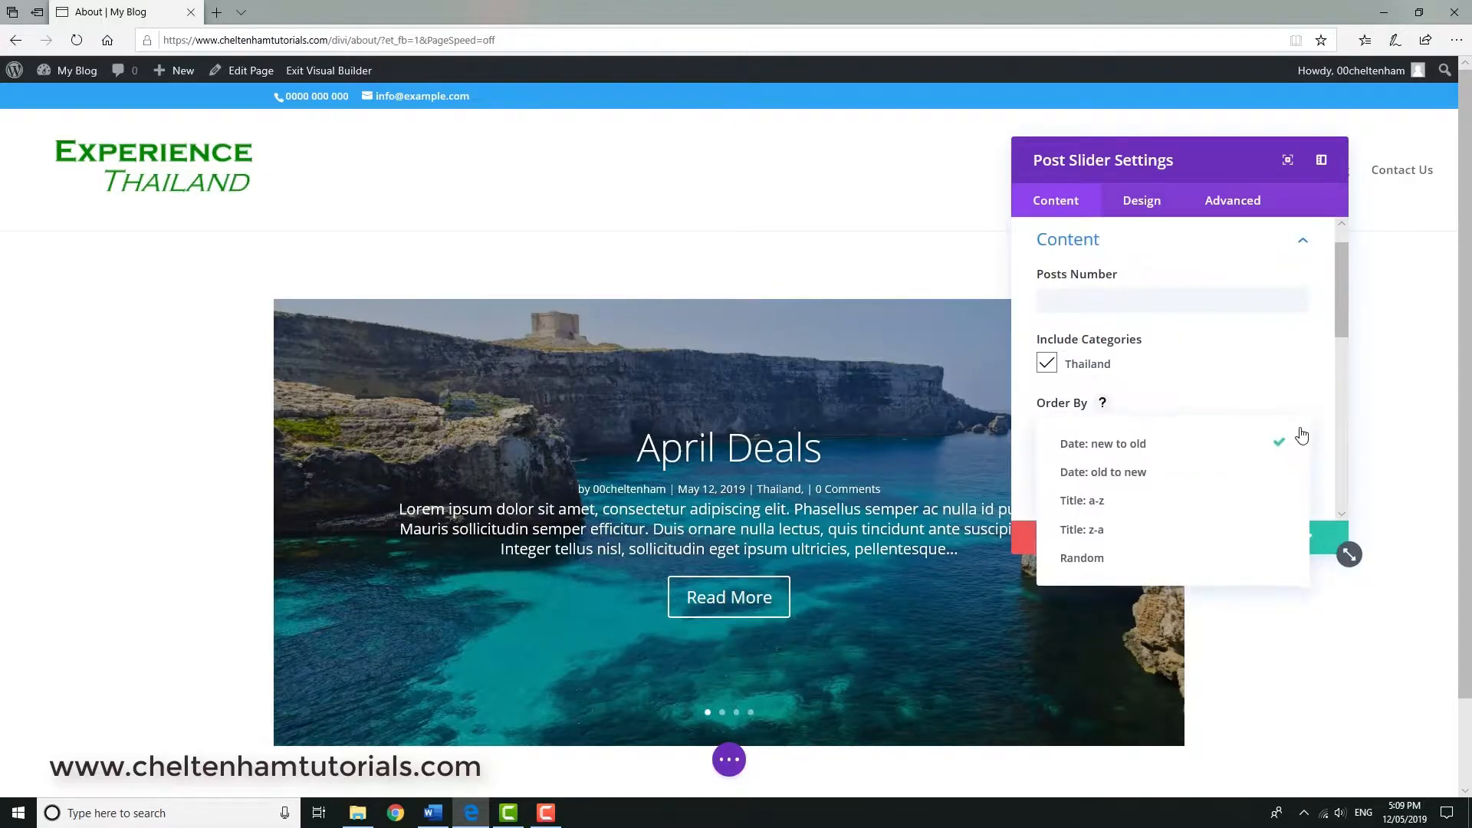
click(1274, 372)
Step: Turn off Show Post Meta in the post slider's Elements settings
scroll(1230, 453, down, 2)
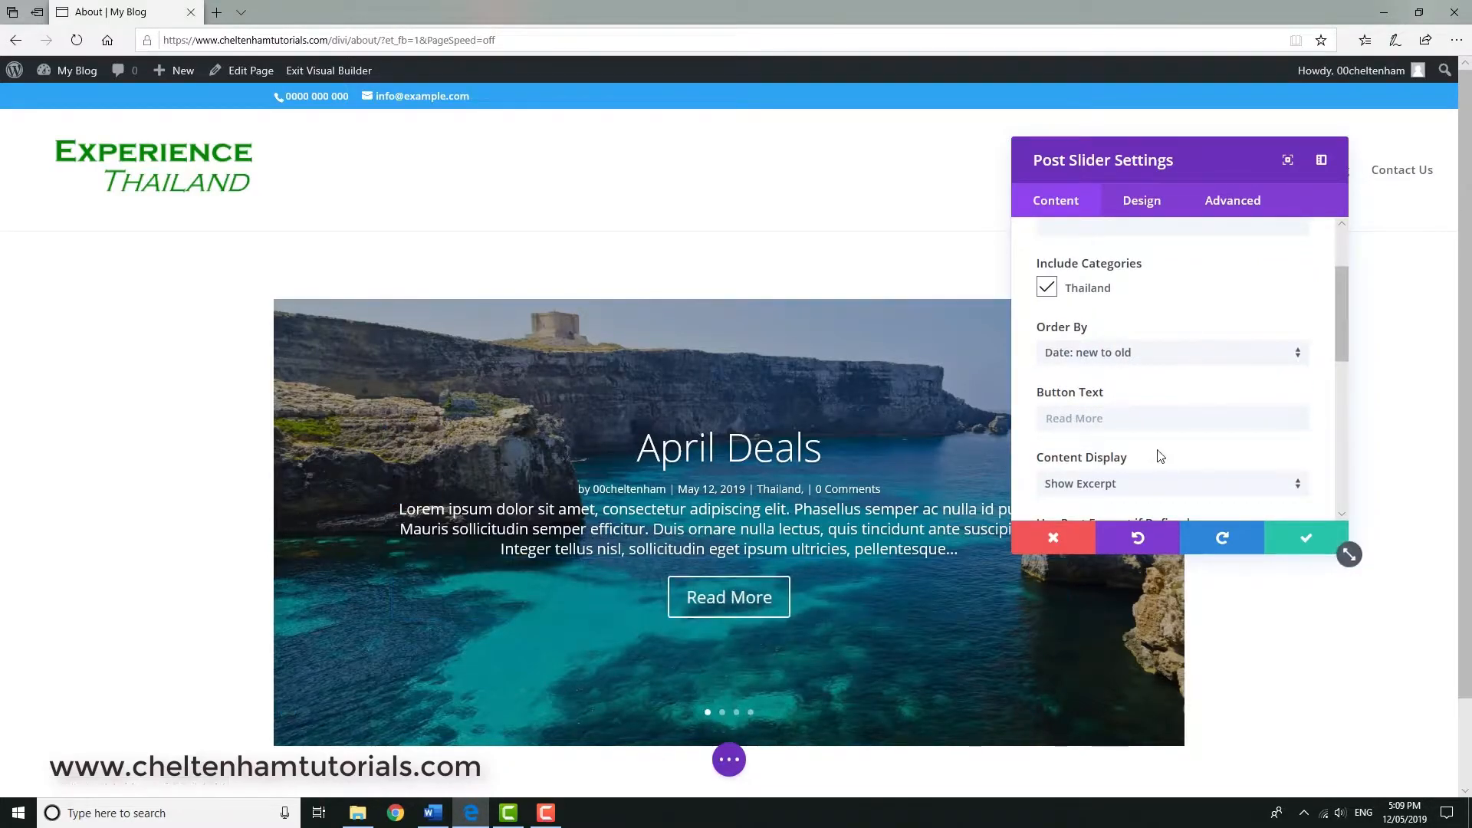
scroll(1194, 424, down, 4)
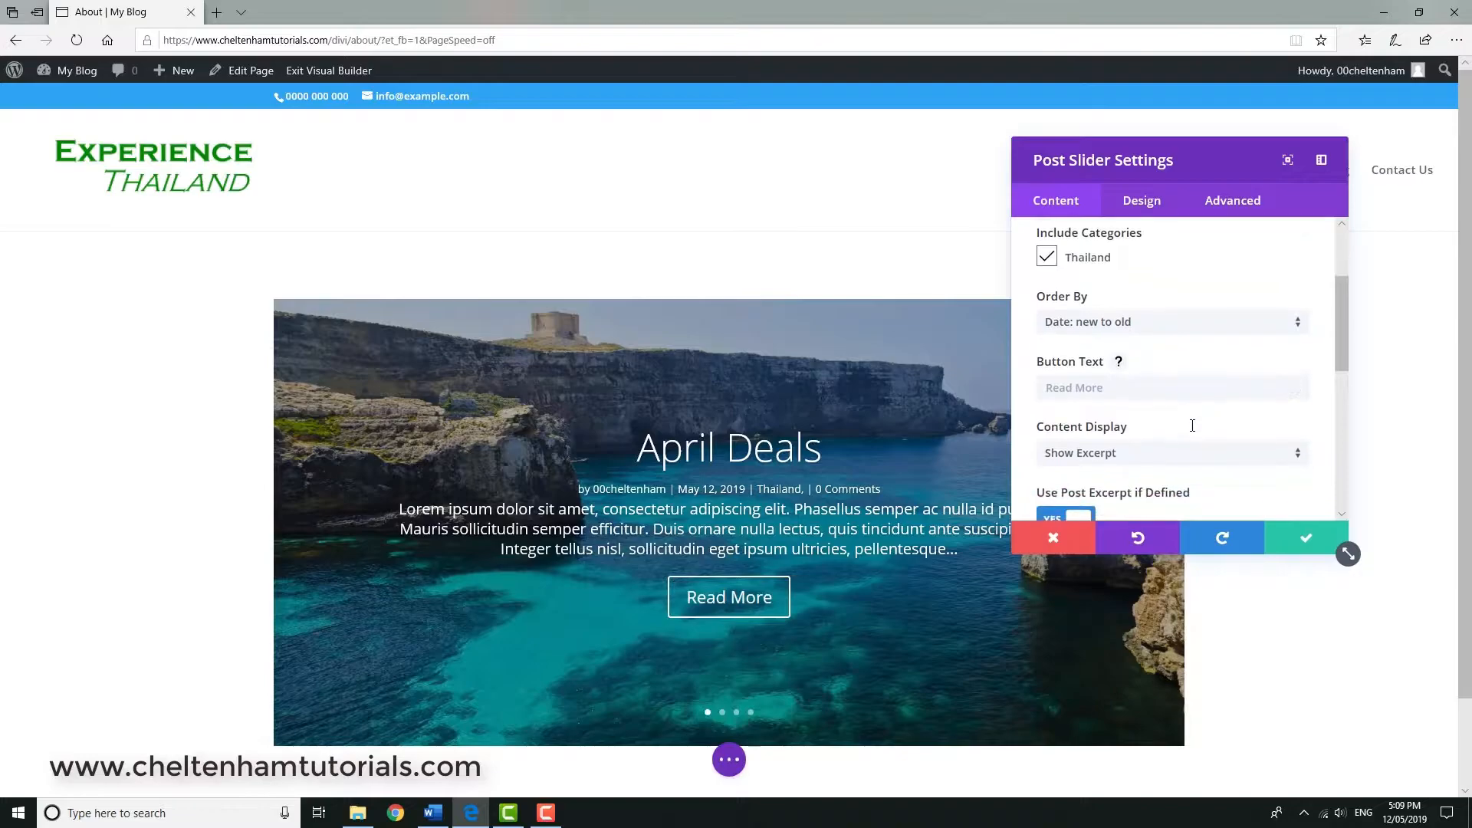
scroll(1191, 436, down, 2)
scroll(1191, 435, down, 1)
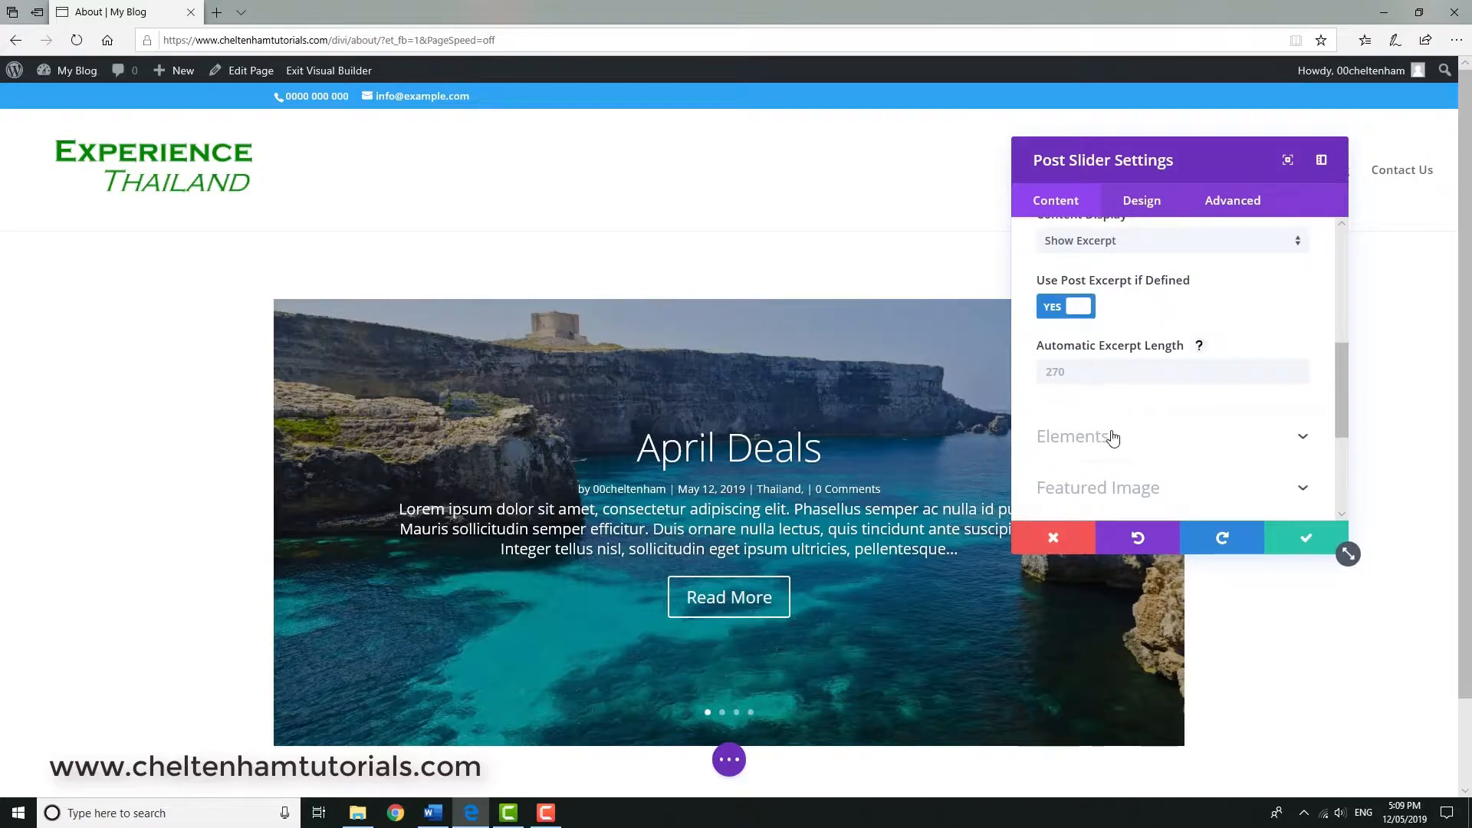
click(1303, 438)
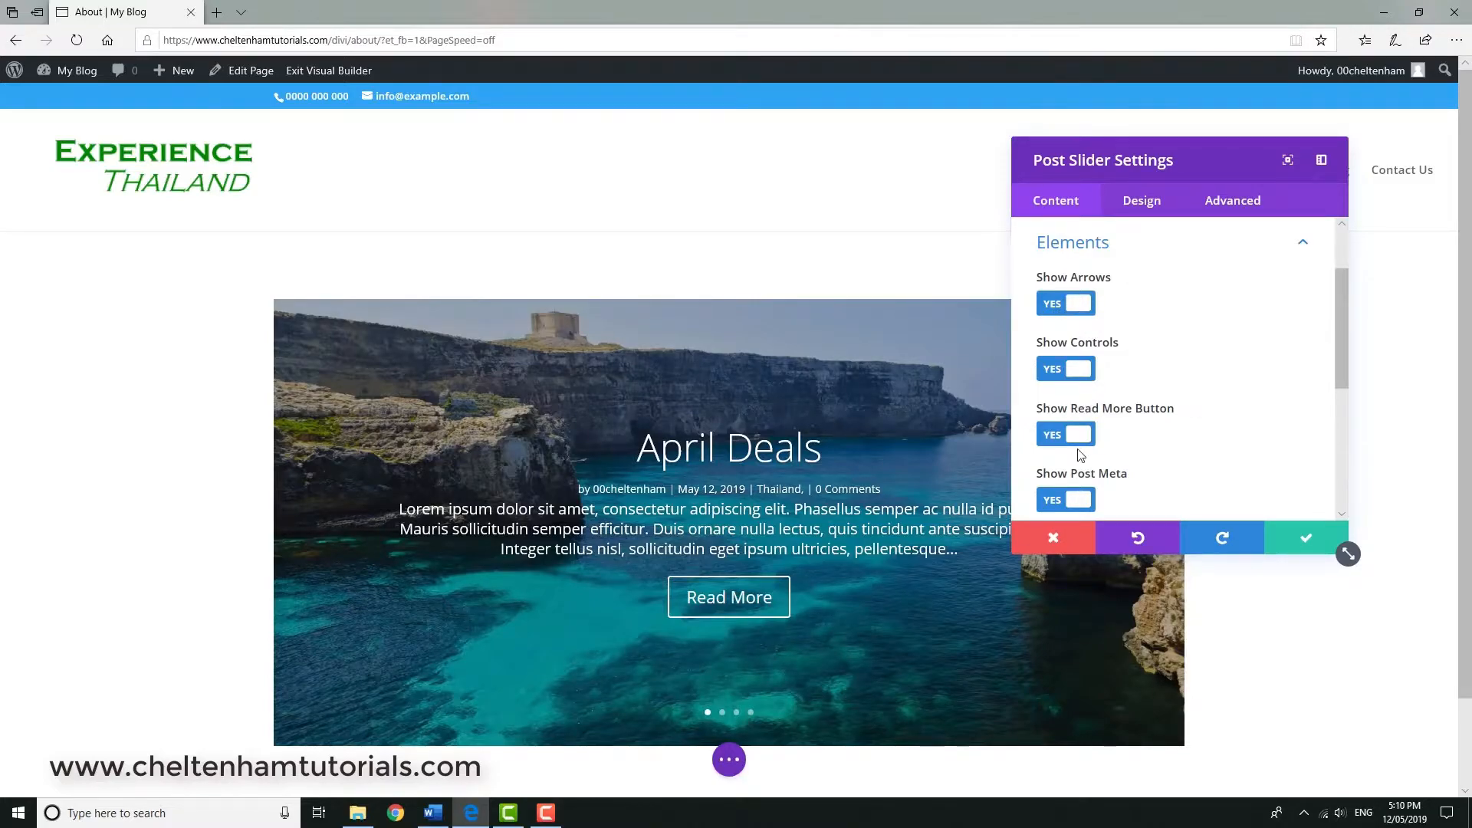
scroll(1187, 459, down, 1)
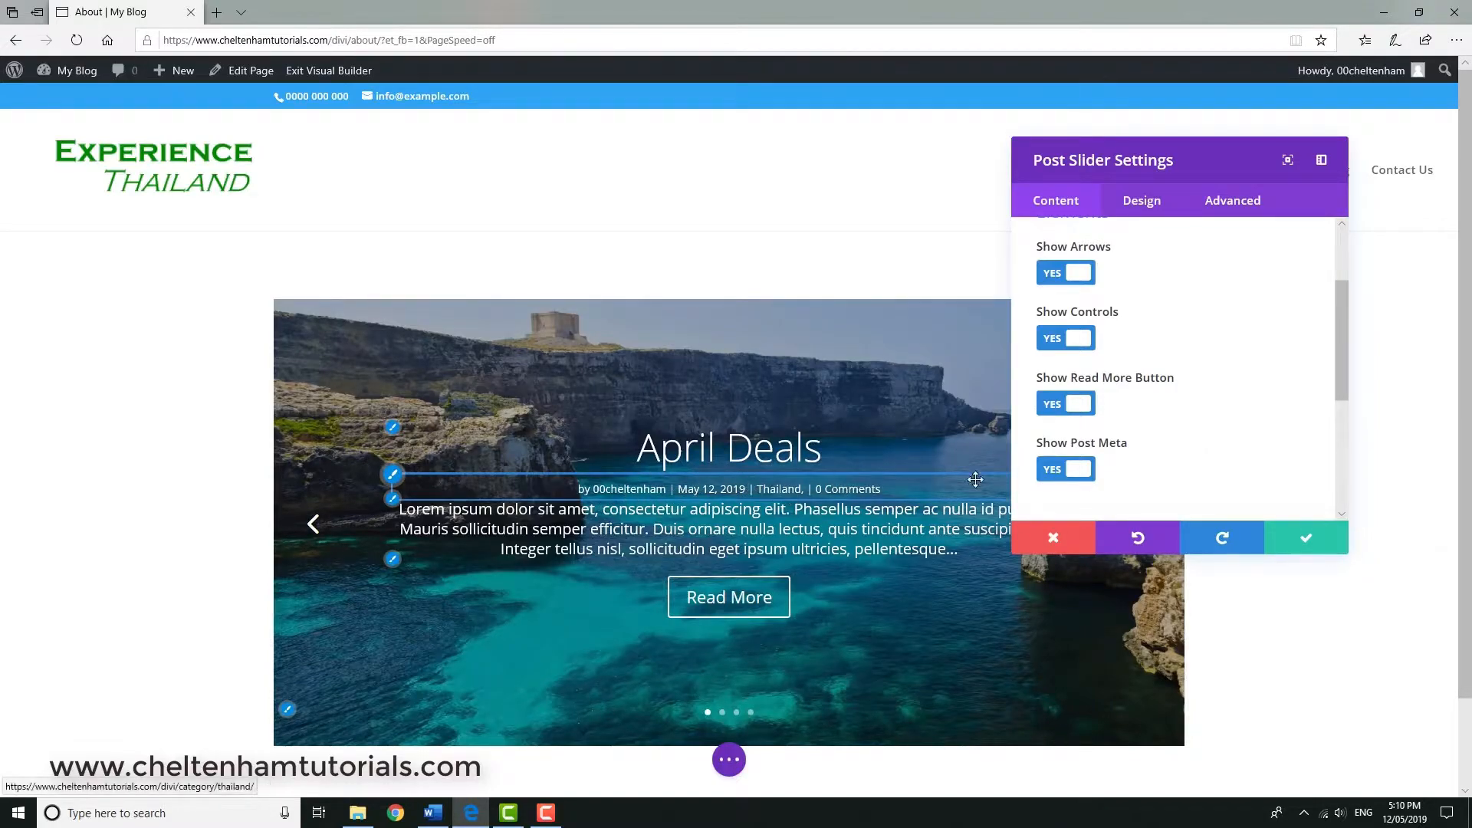
click(1056, 474)
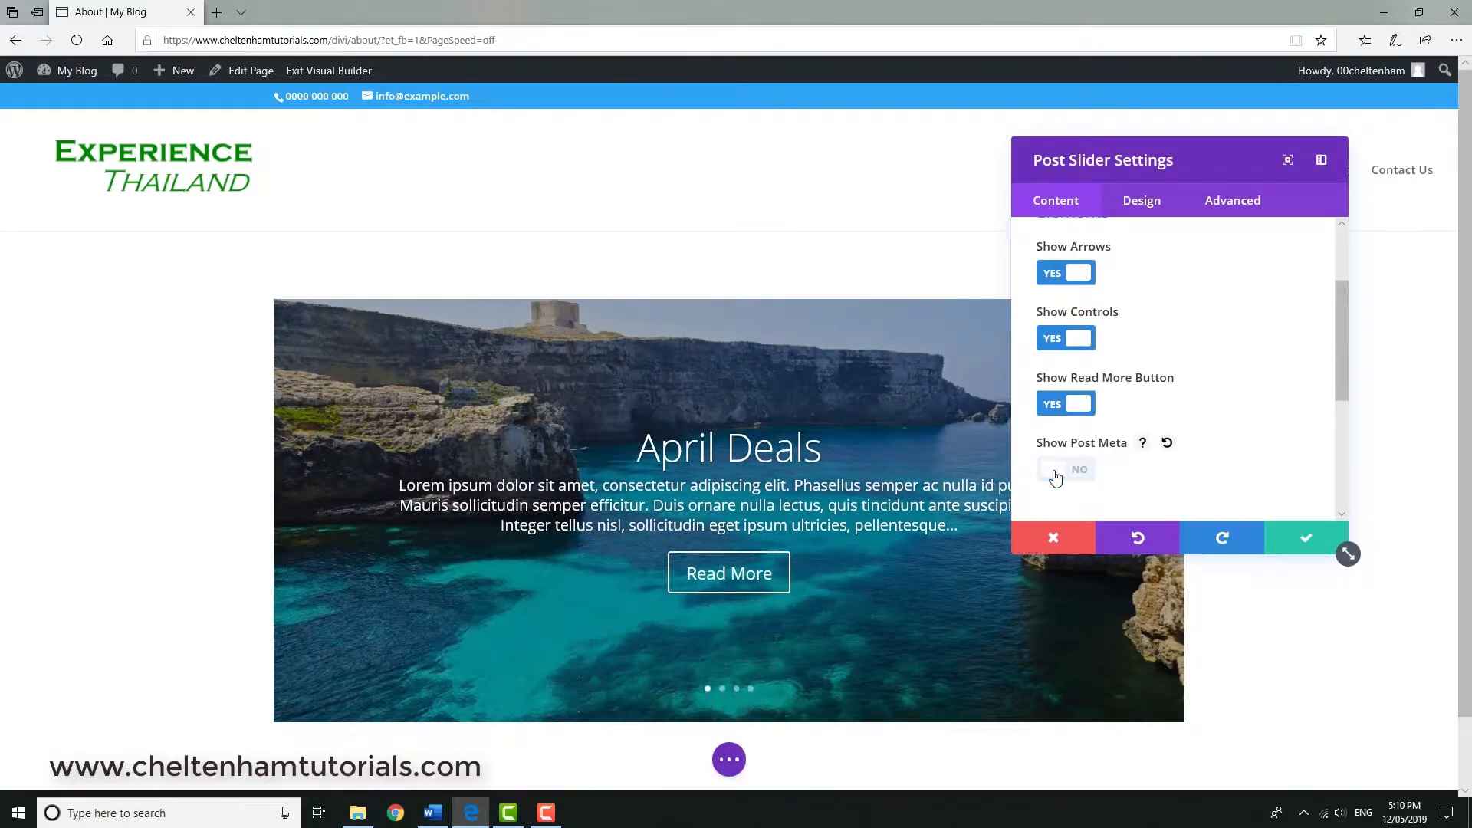
Step: Compare the slides with the slider's background overlay turned off and back on in the Overlay design settings
drag(1342, 376, 1342, 477)
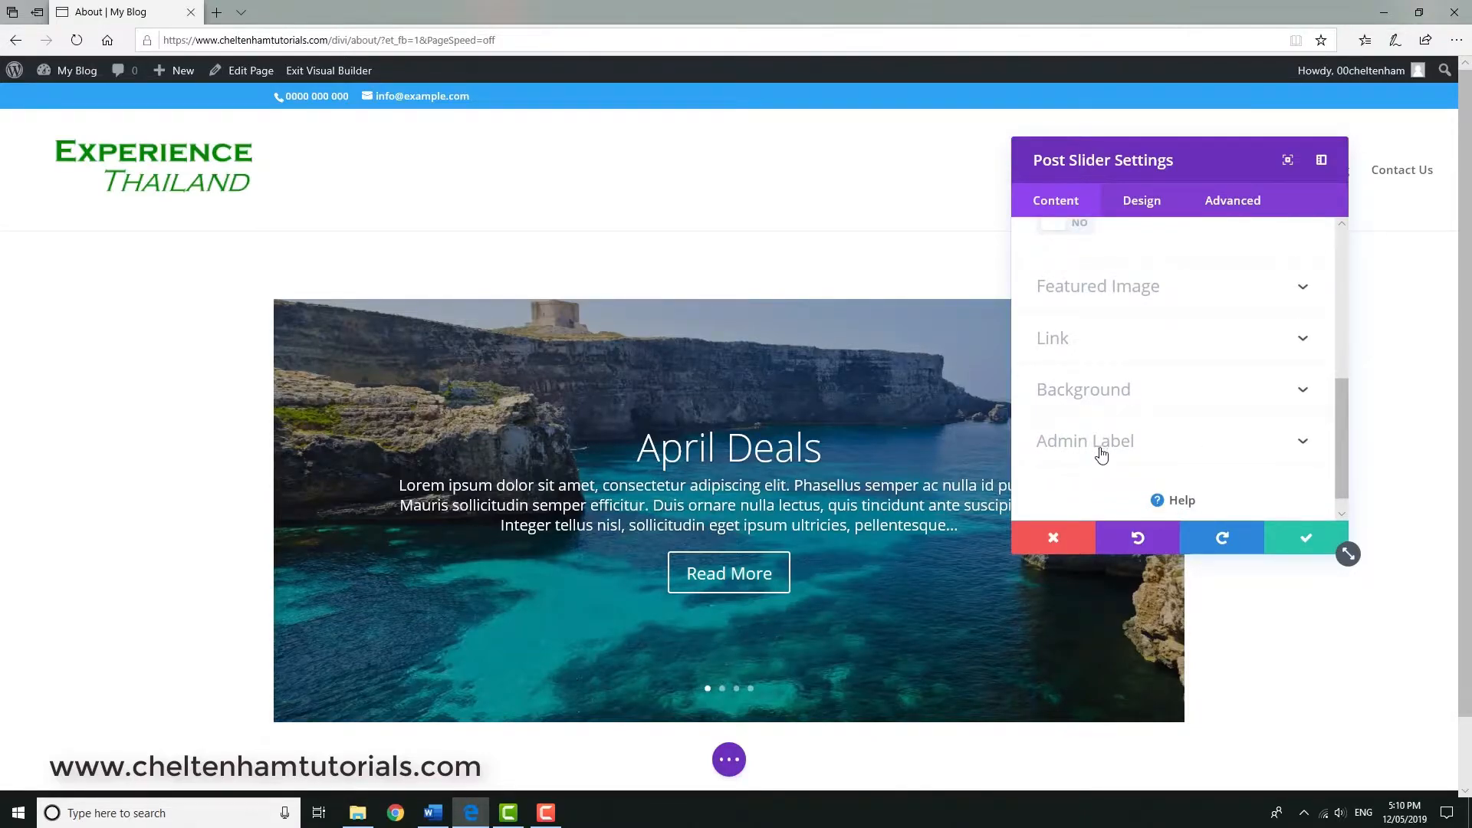
click(1142, 204)
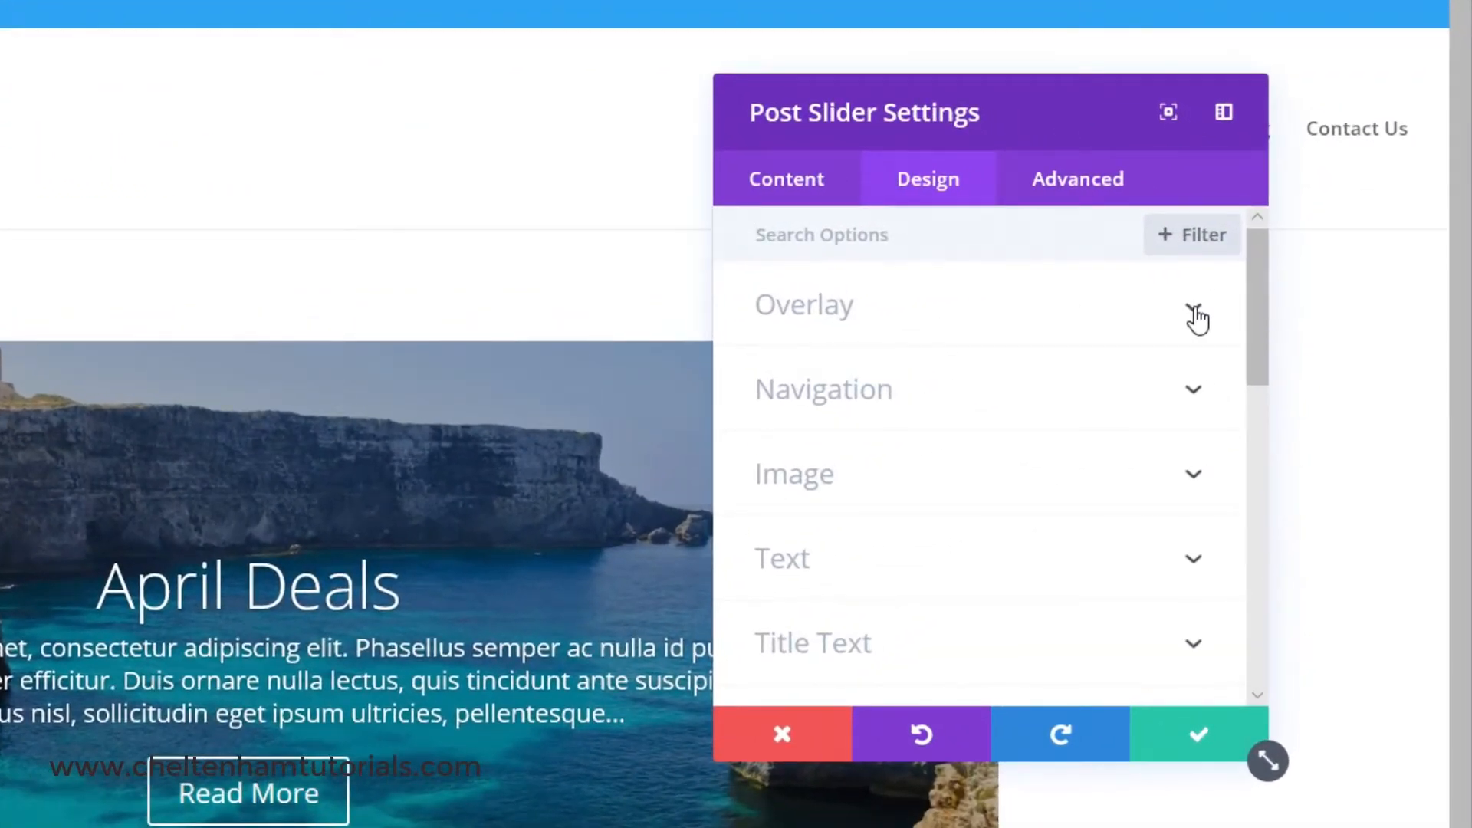
click(1195, 313)
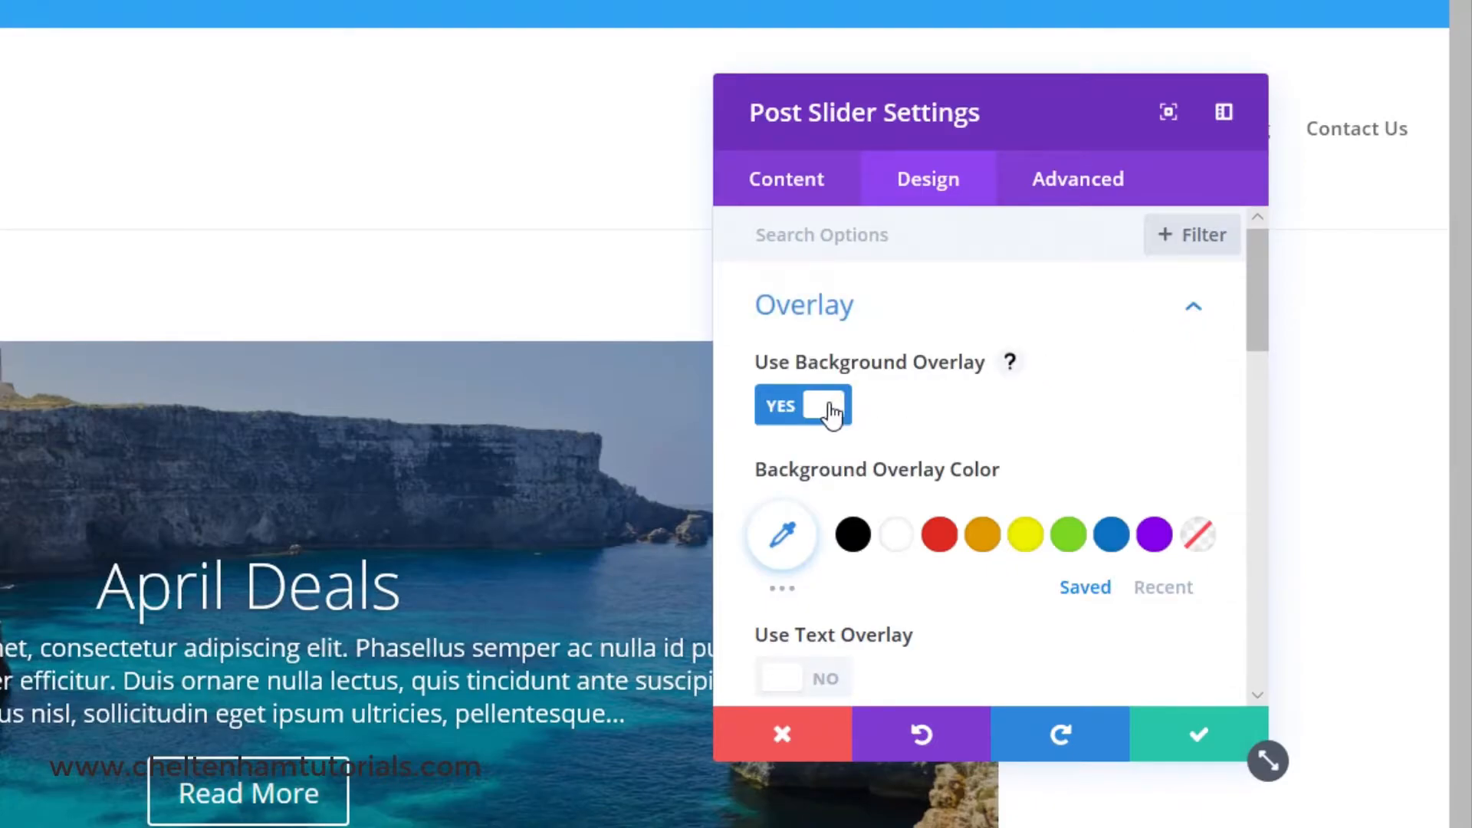
click(783, 420)
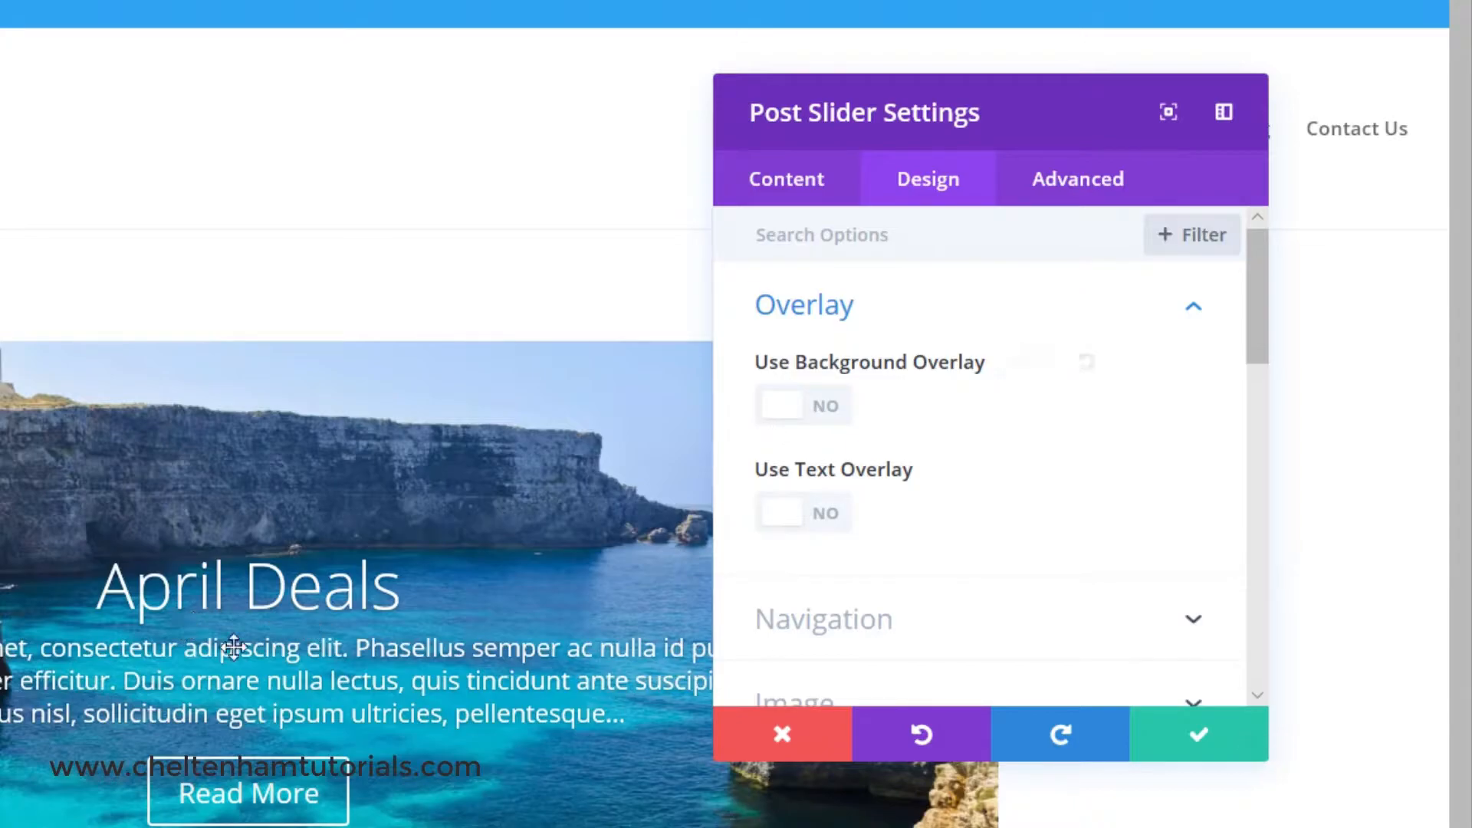
click(780, 408)
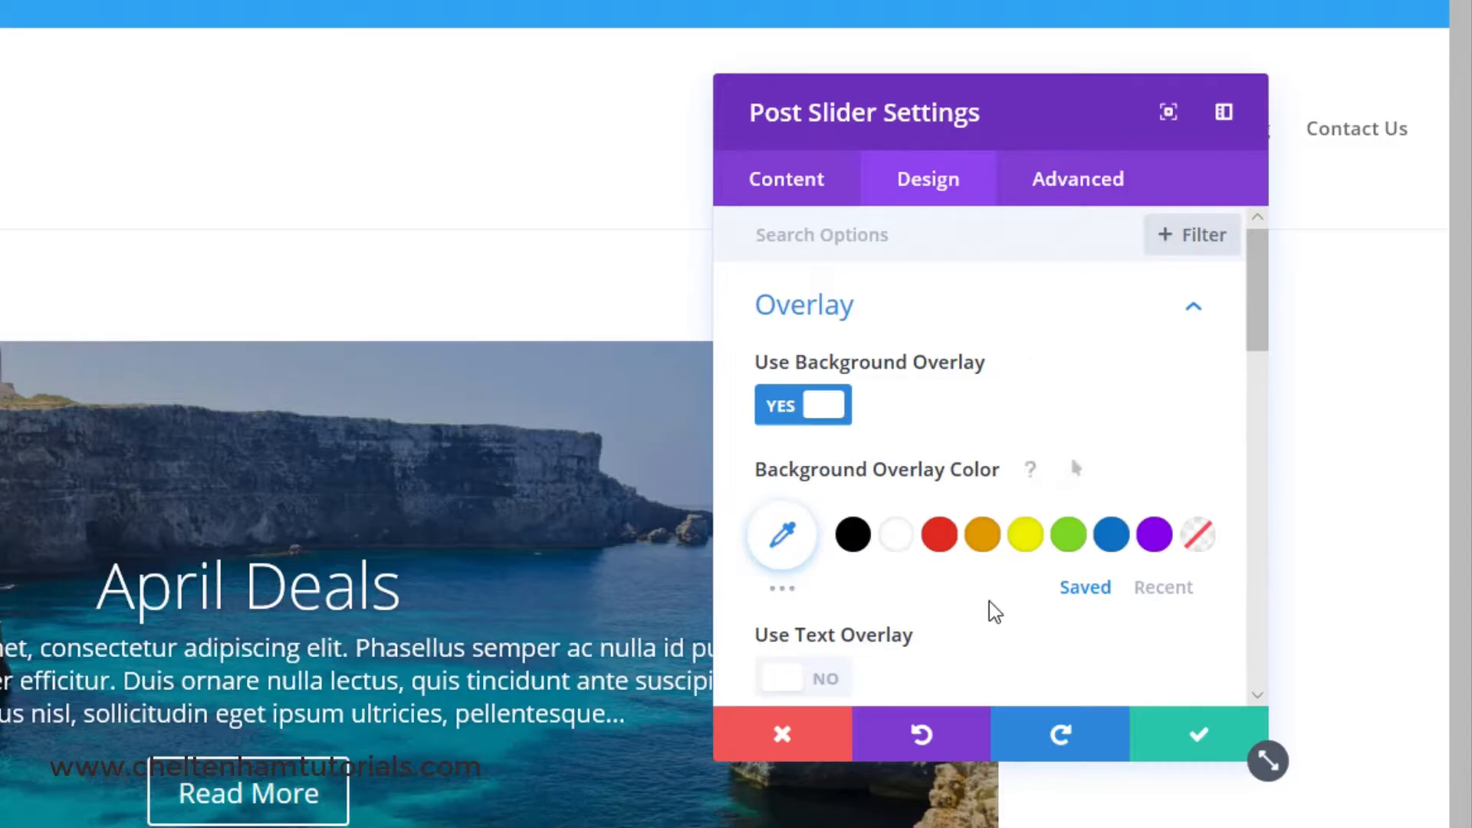
Step: Enable Use Text Overlay for the post slider, comparing the slide with and without it
scroll(990, 606, down, 2)
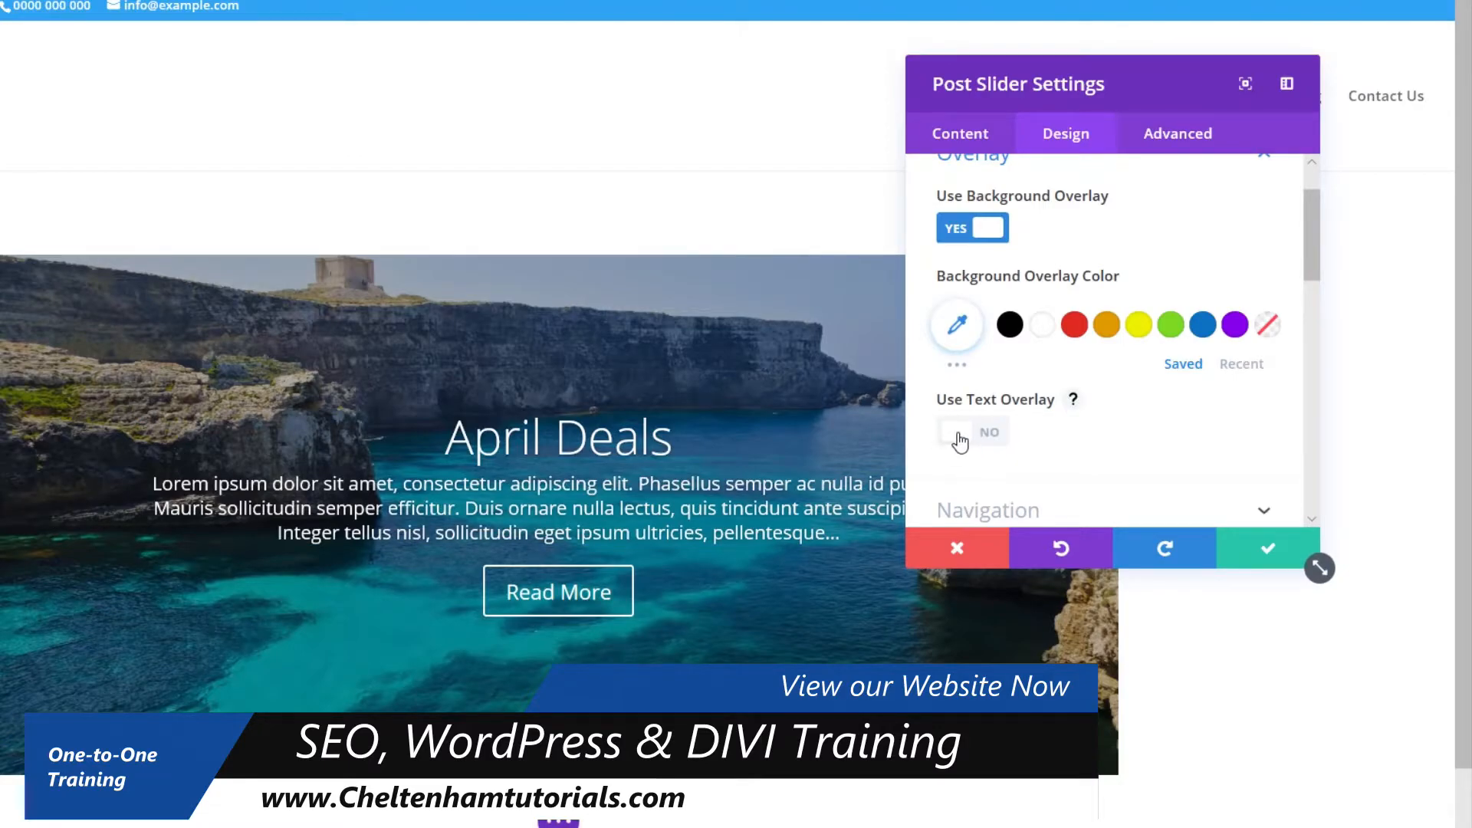
click(960, 434)
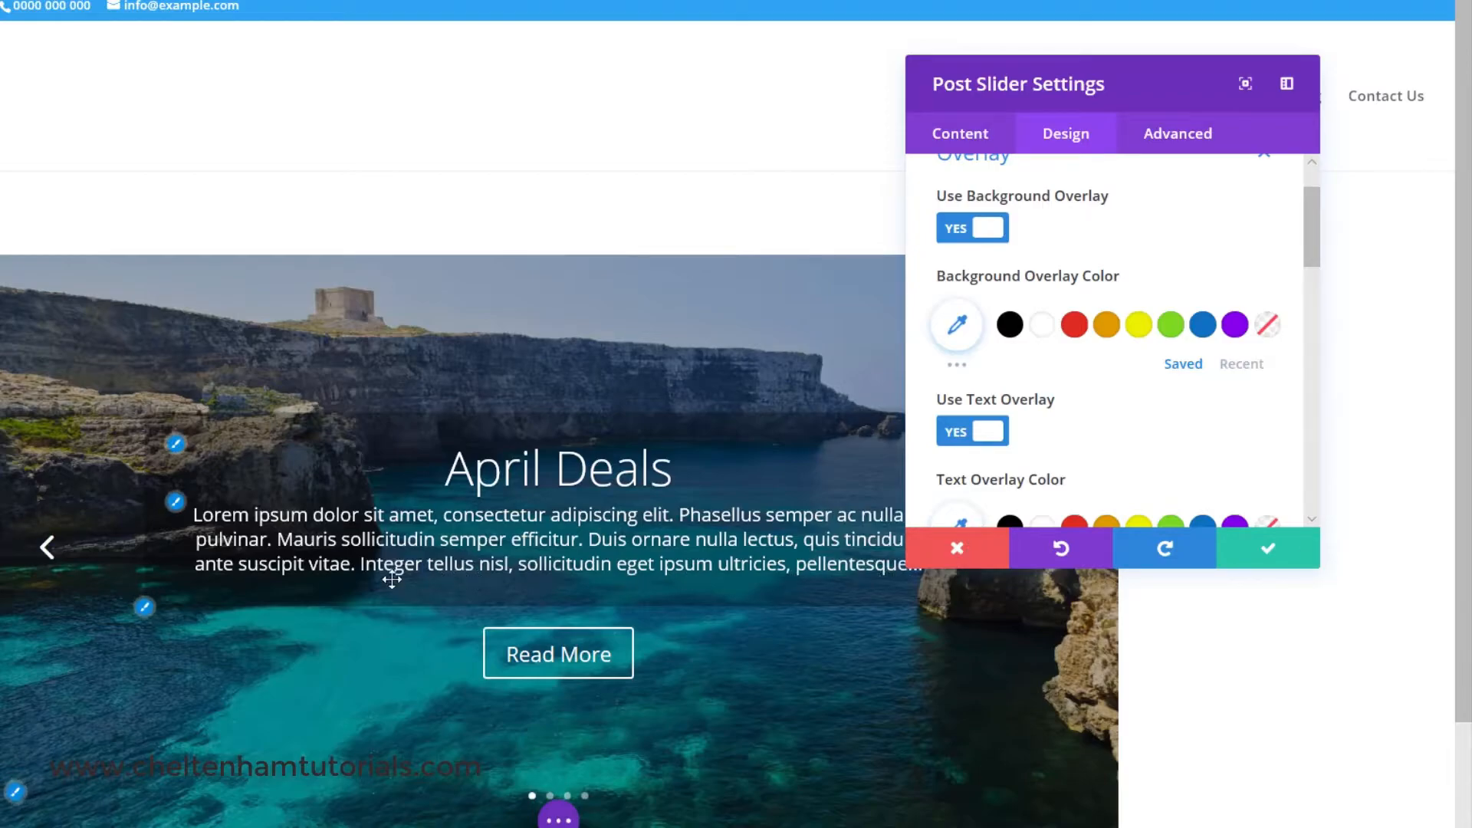
click(955, 434)
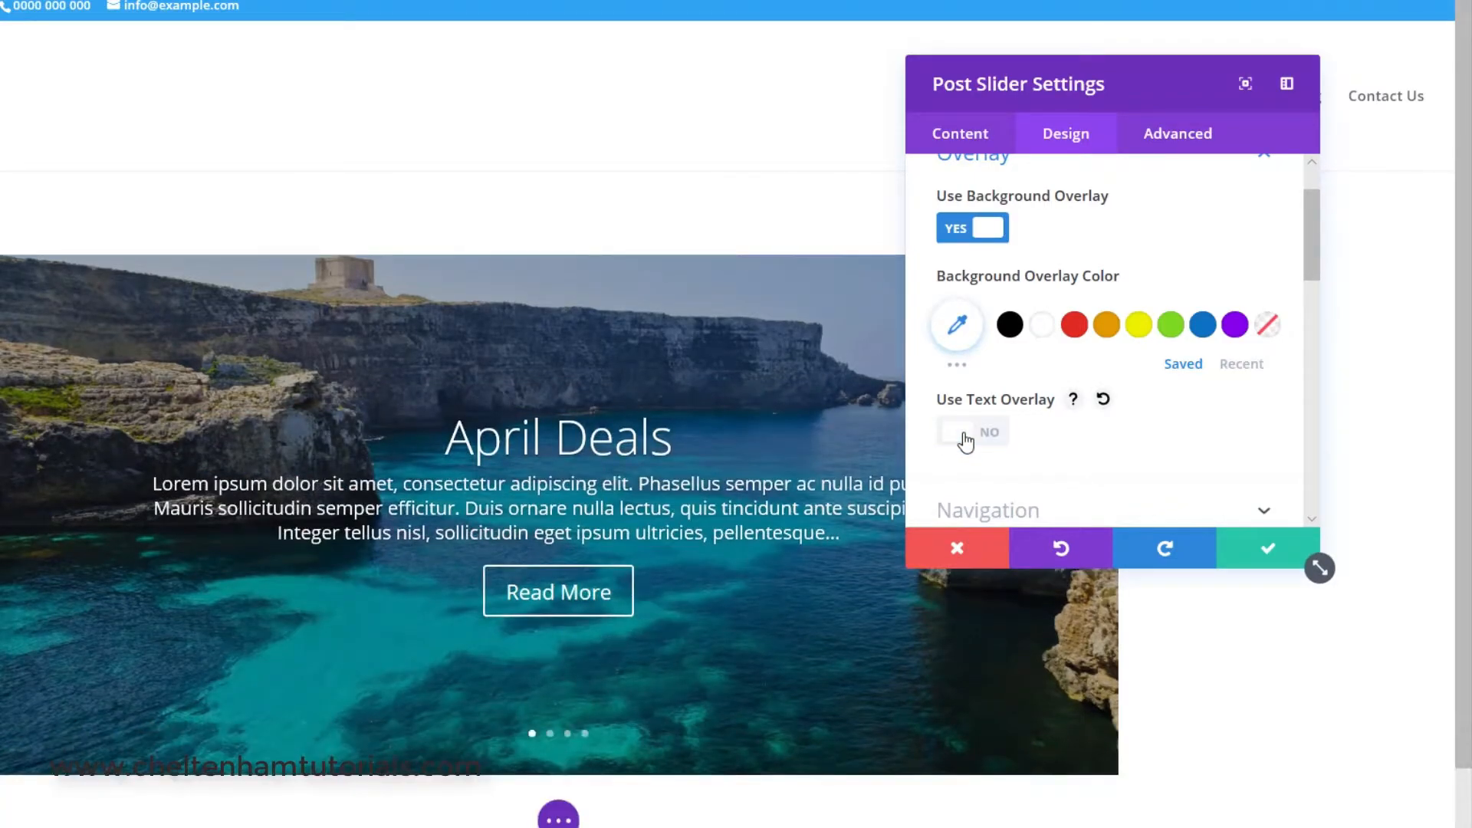
click(965, 437)
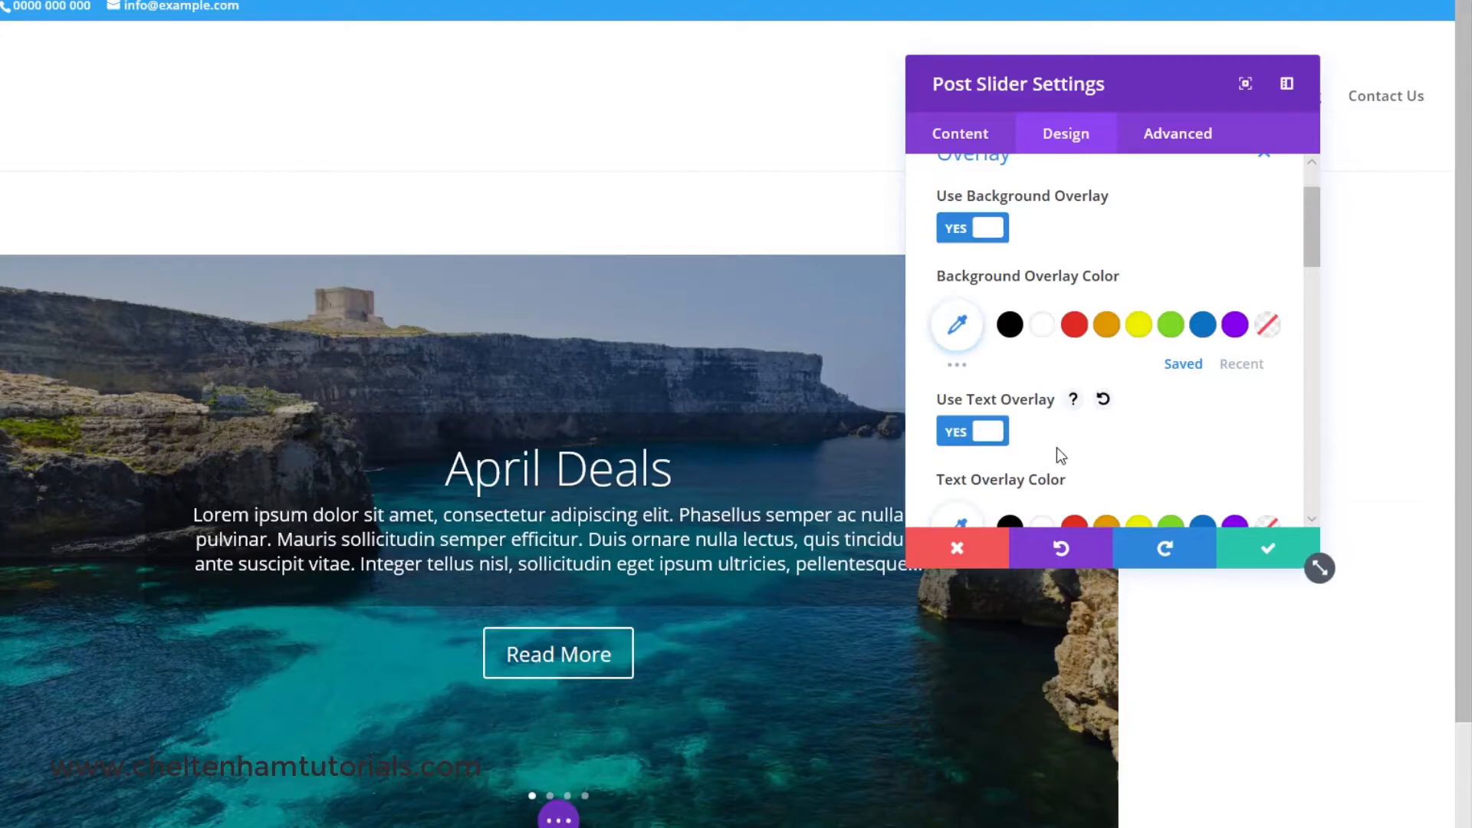
Step: Examine the slider's text overlay color and border radius, arrow and dot navigation colors, and Image filter and blend mode settings
scroll(1057, 447, down, 2)
scroll(1057, 448, down, 5)
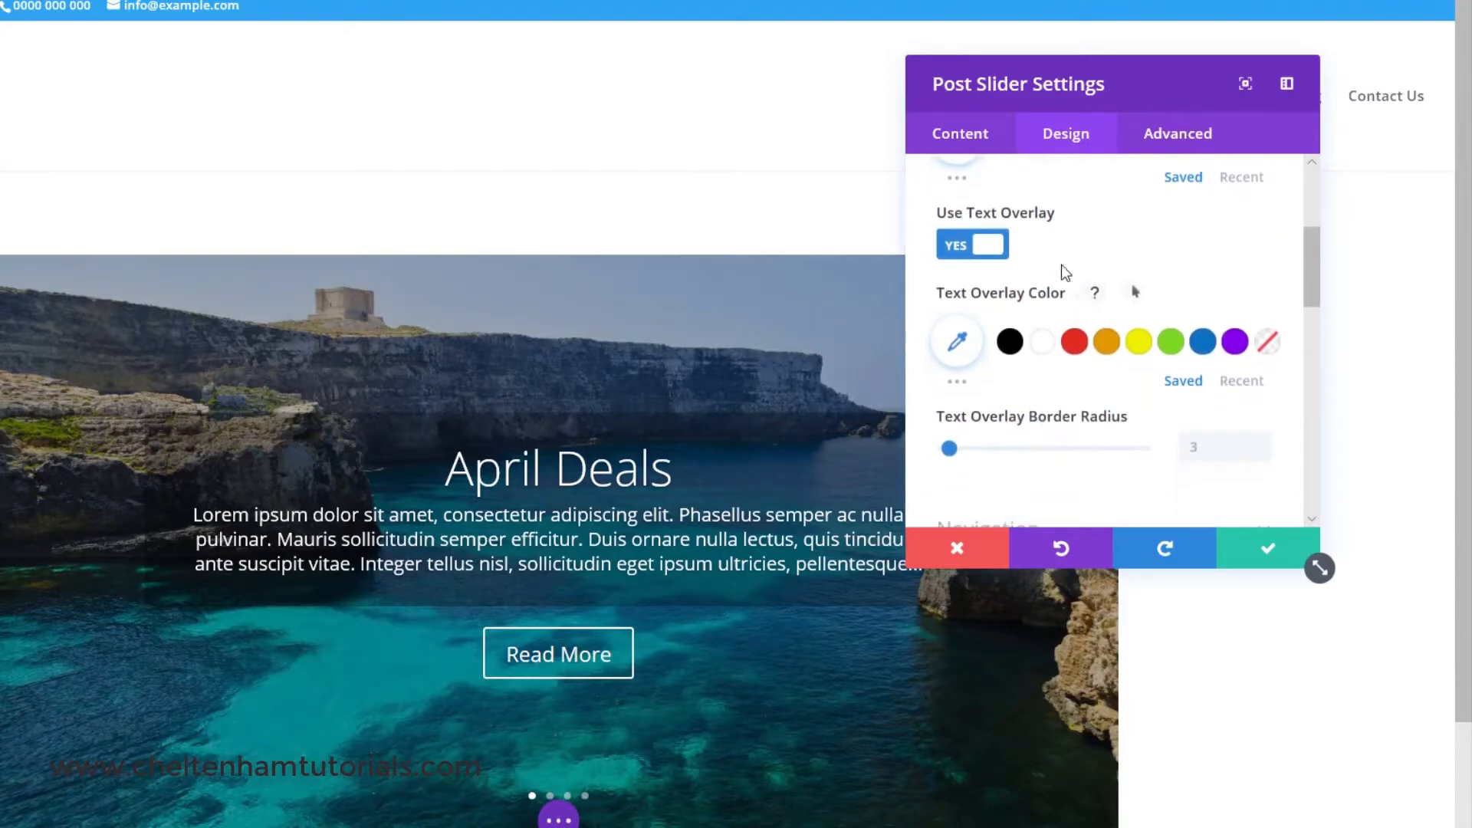
scroll(1150, 463, down, 2)
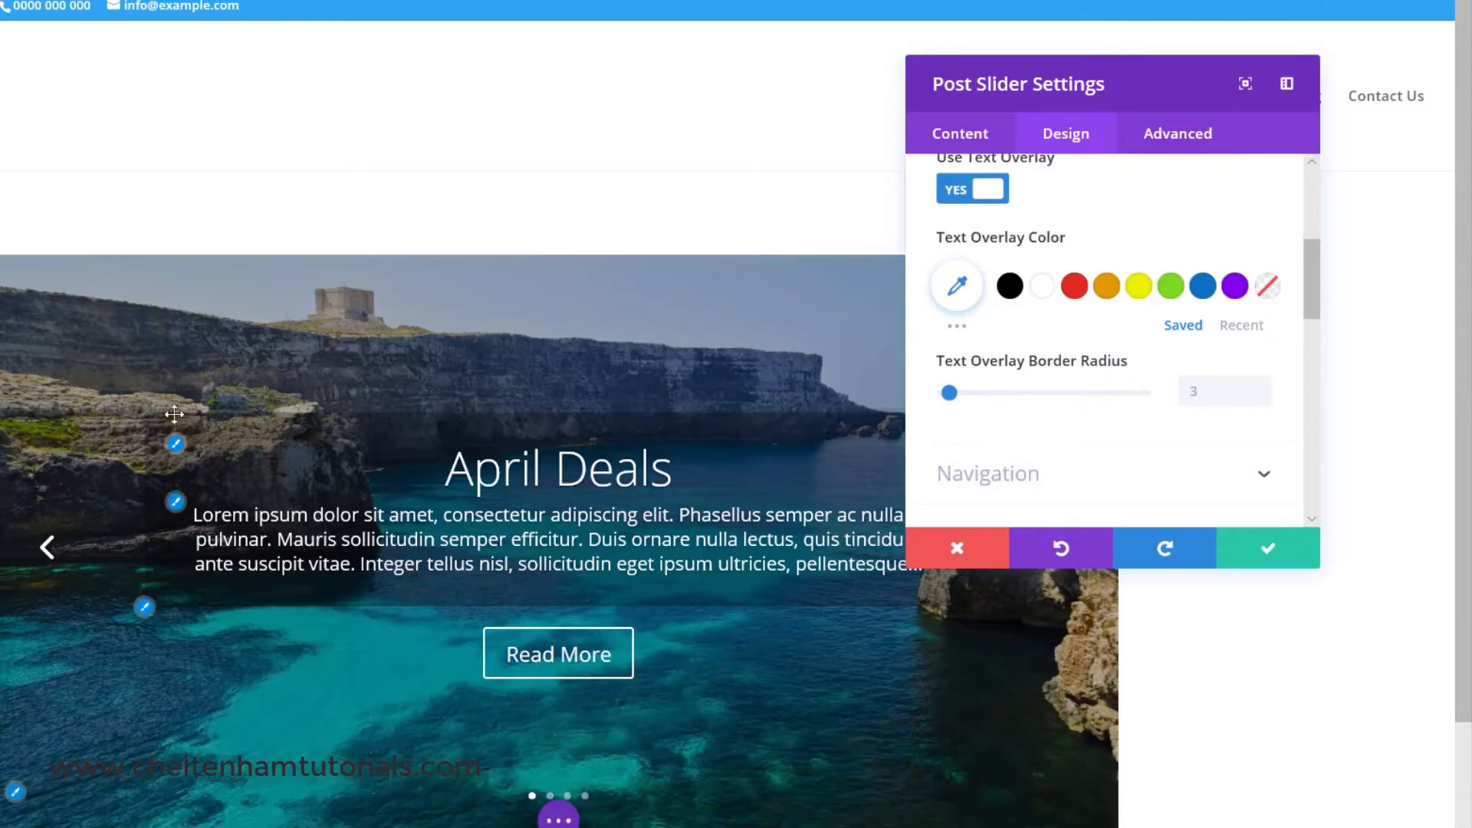
scroll(1126, 437, down, 3)
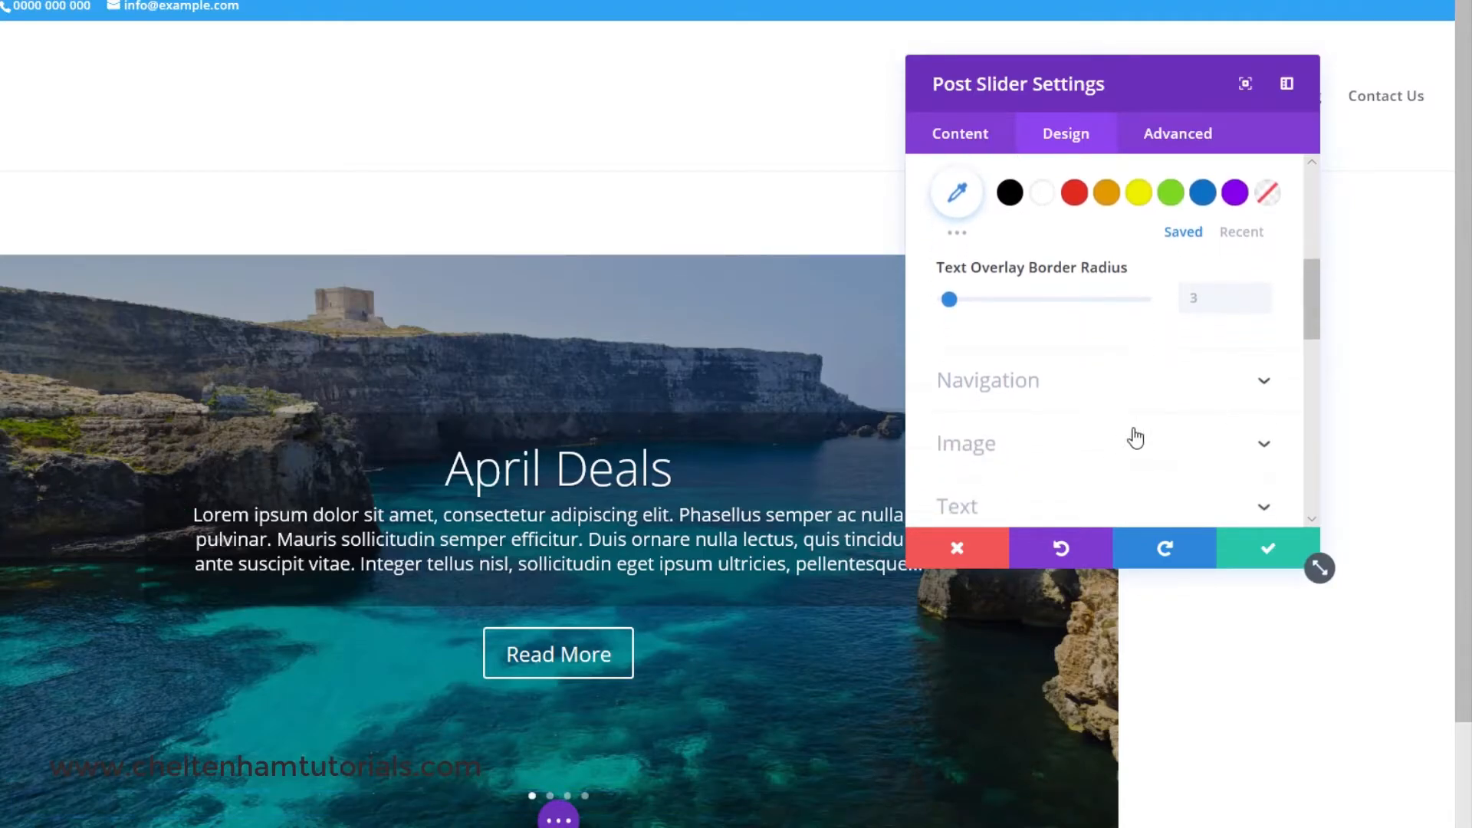
click(1262, 383)
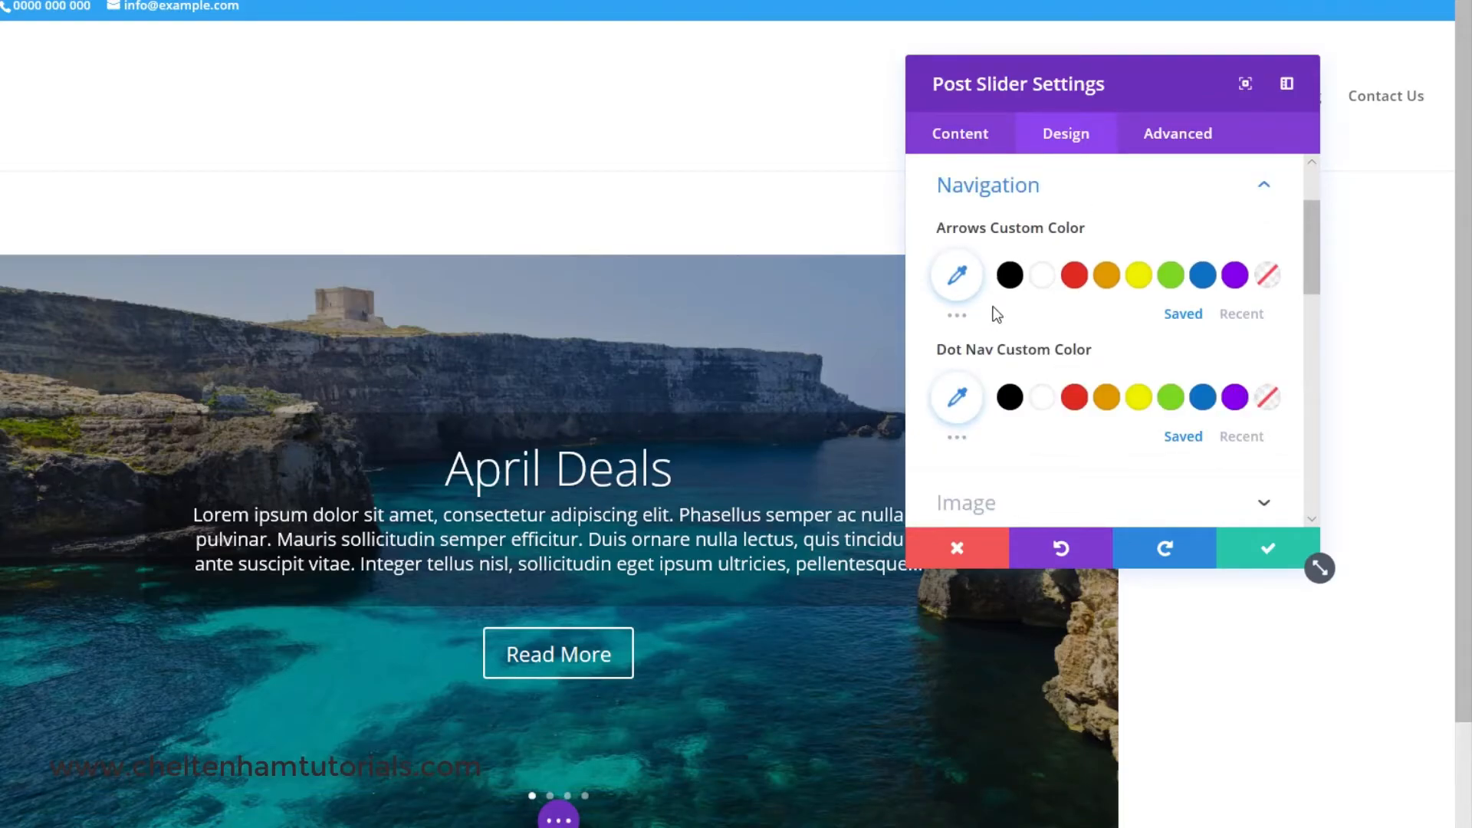
scroll(1048, 466, down, 3)
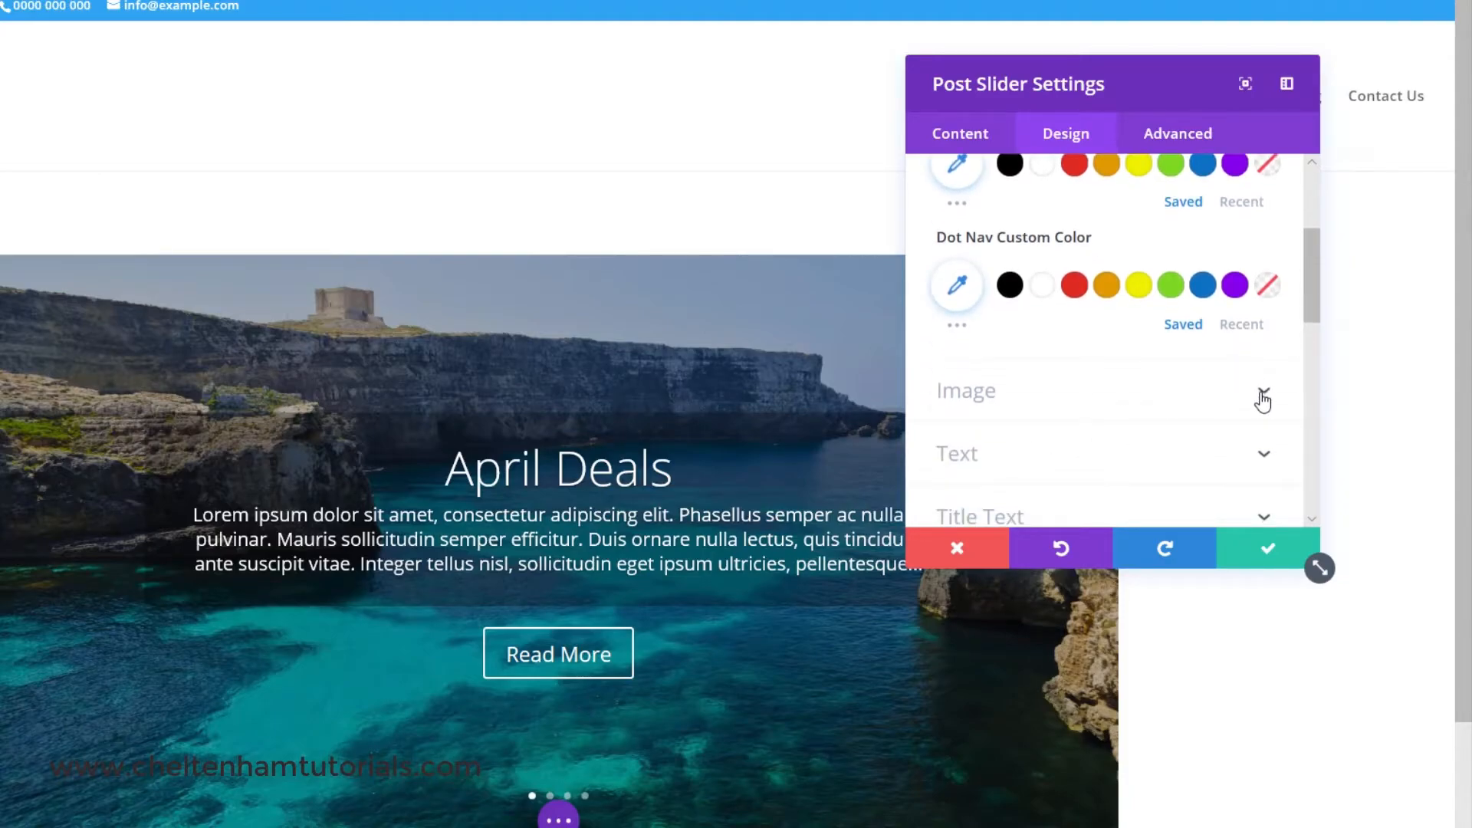
click(1264, 394)
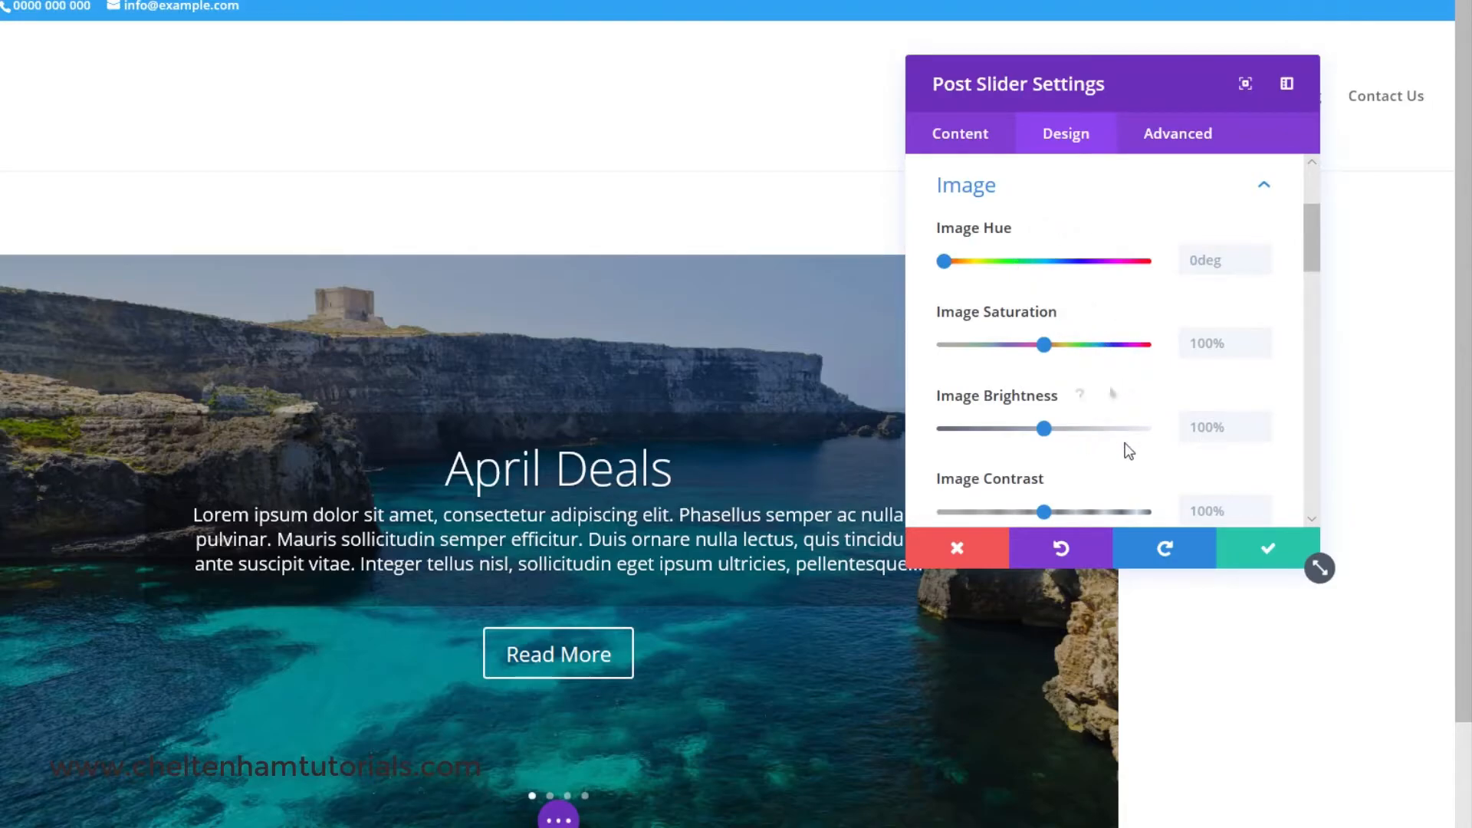
scroll(1258, 426, down, 5)
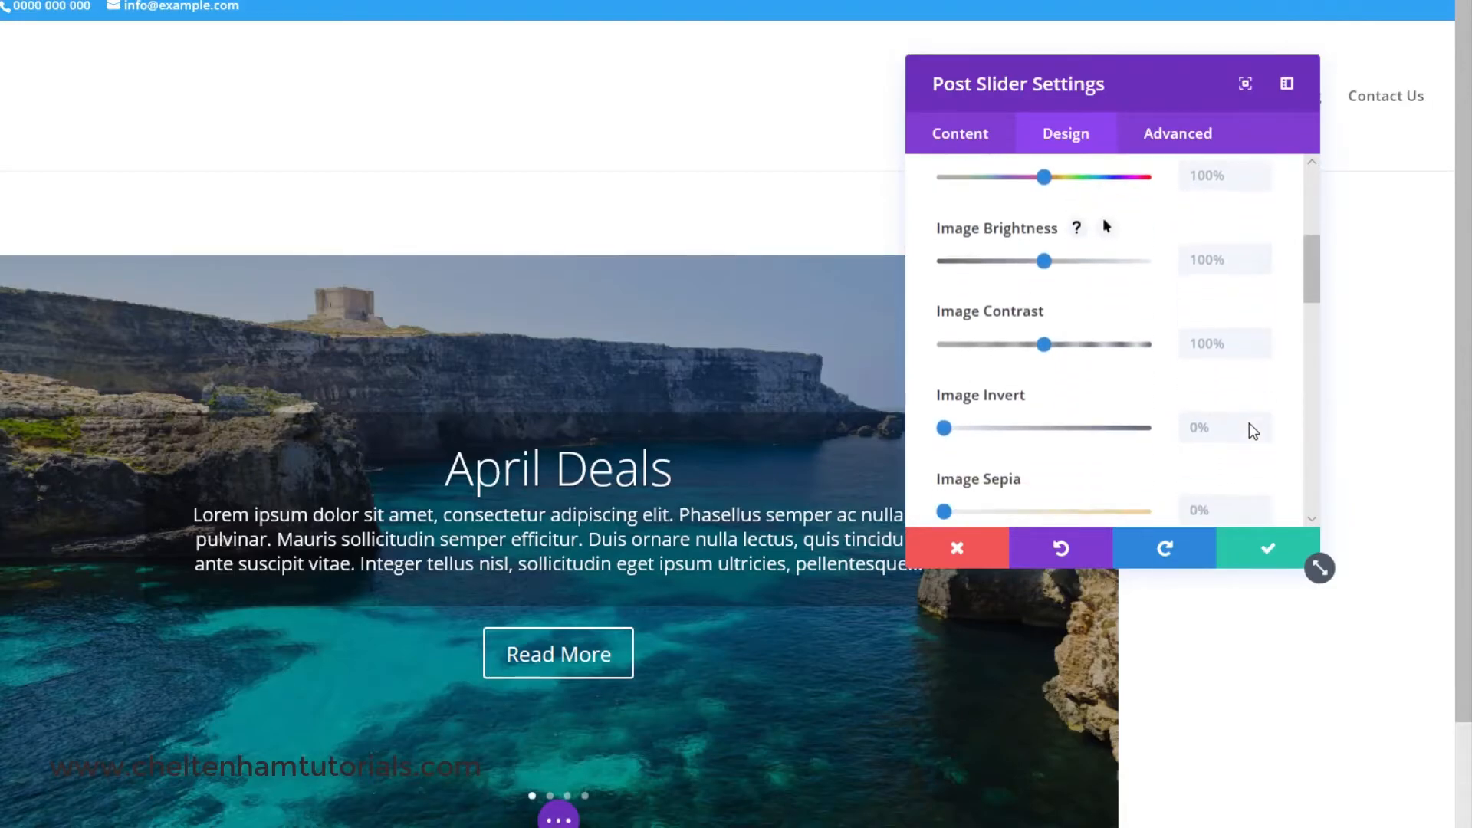
scroll(1051, 414, down, 1)
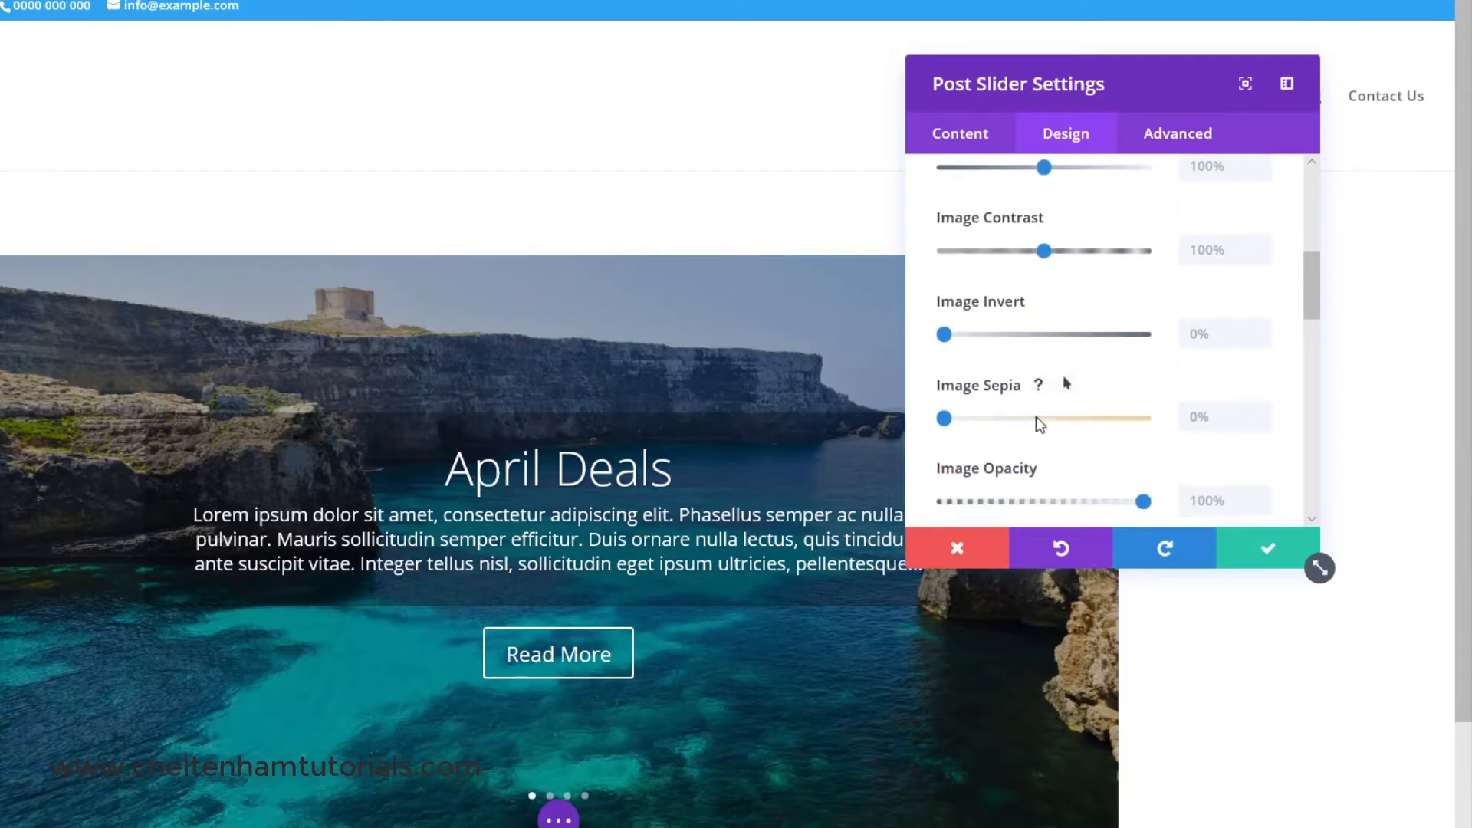
scroll(1031, 414, down, 1)
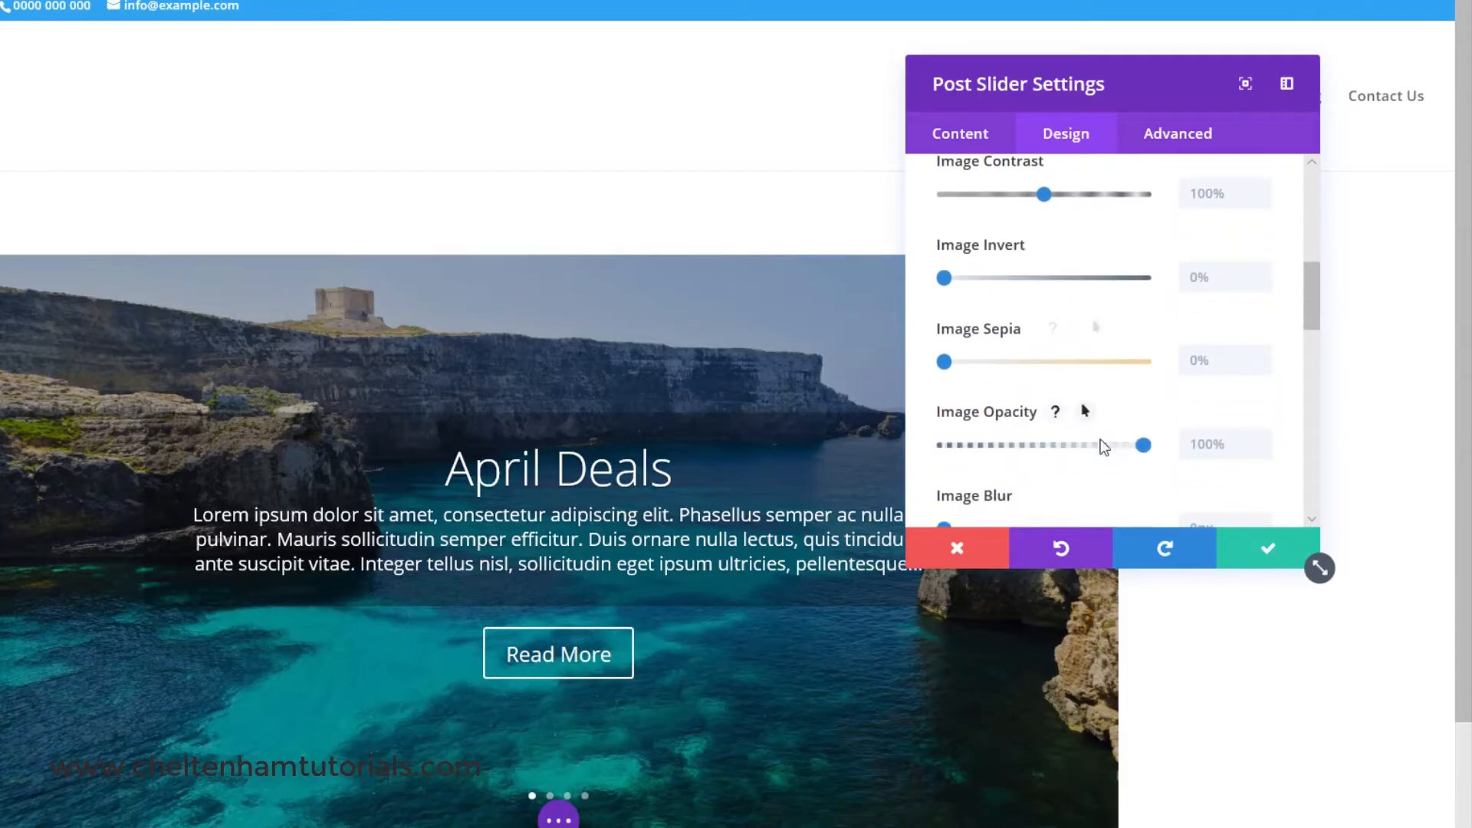
scroll(1196, 469, down, 3)
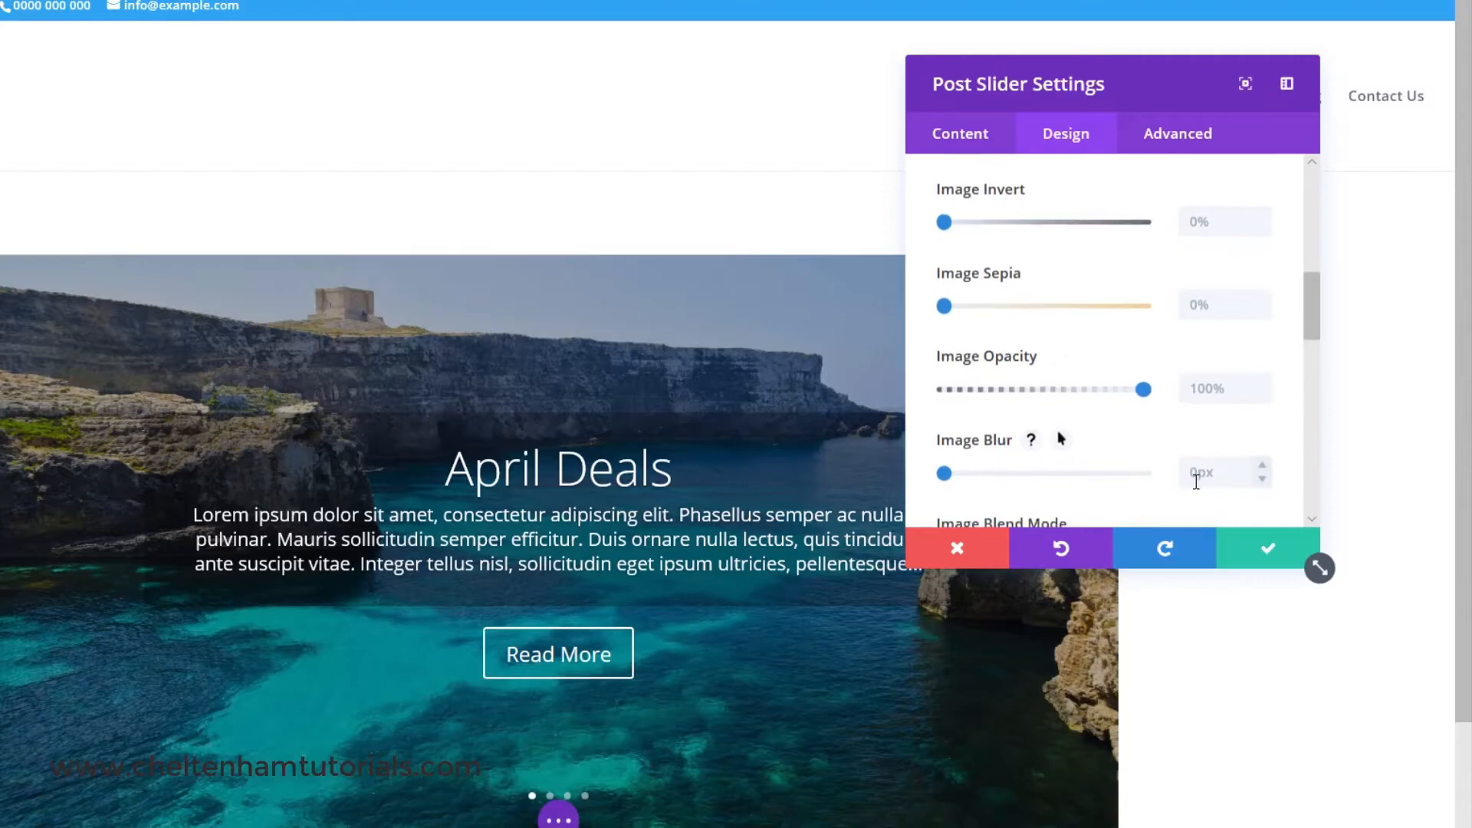
scroll(1193, 479, down, 1)
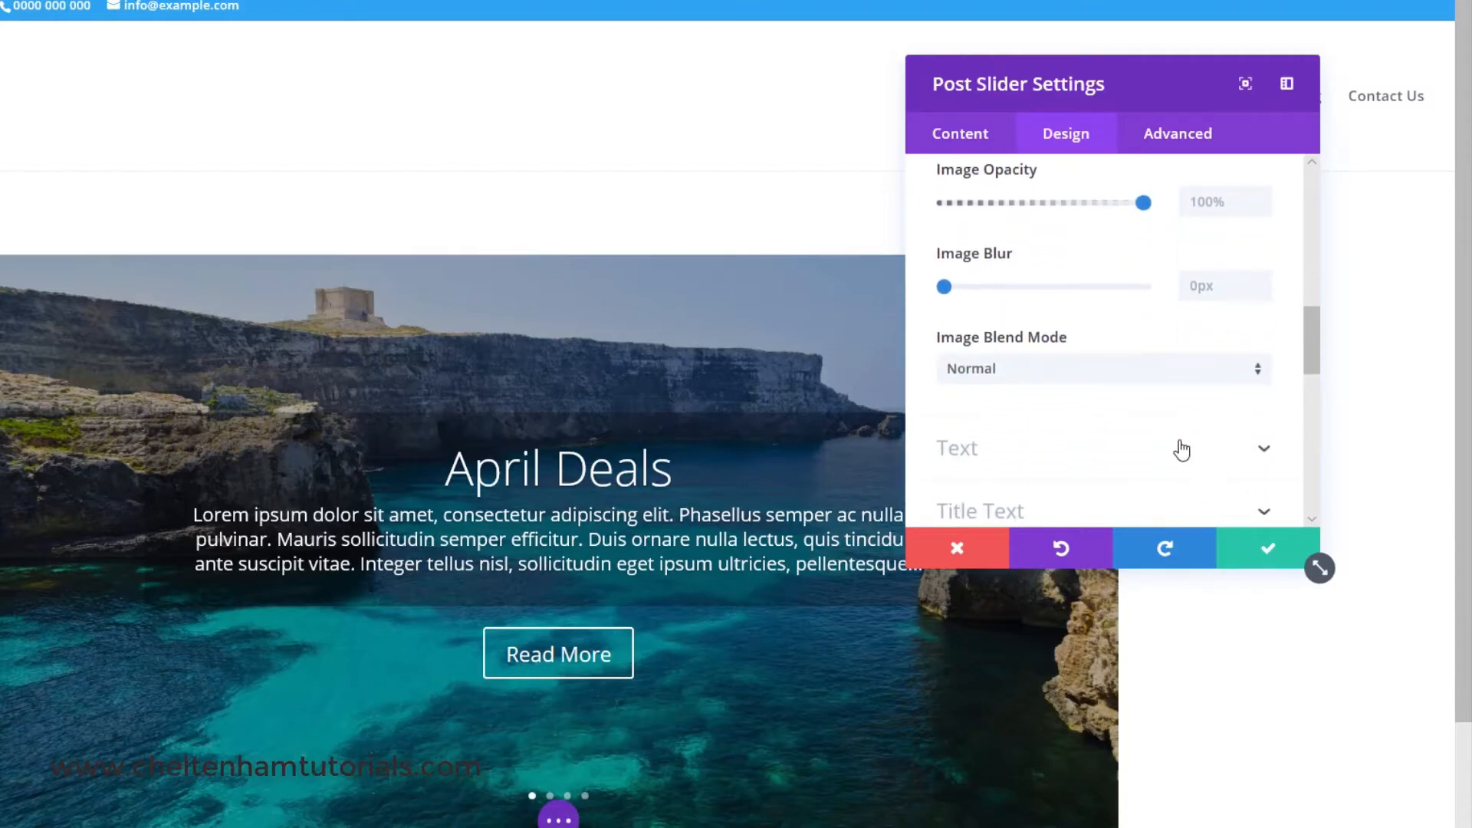
Step: Try the Dark text color in the post slider's Text settings and switch it back to Light
scroll(1204, 460, down, 1)
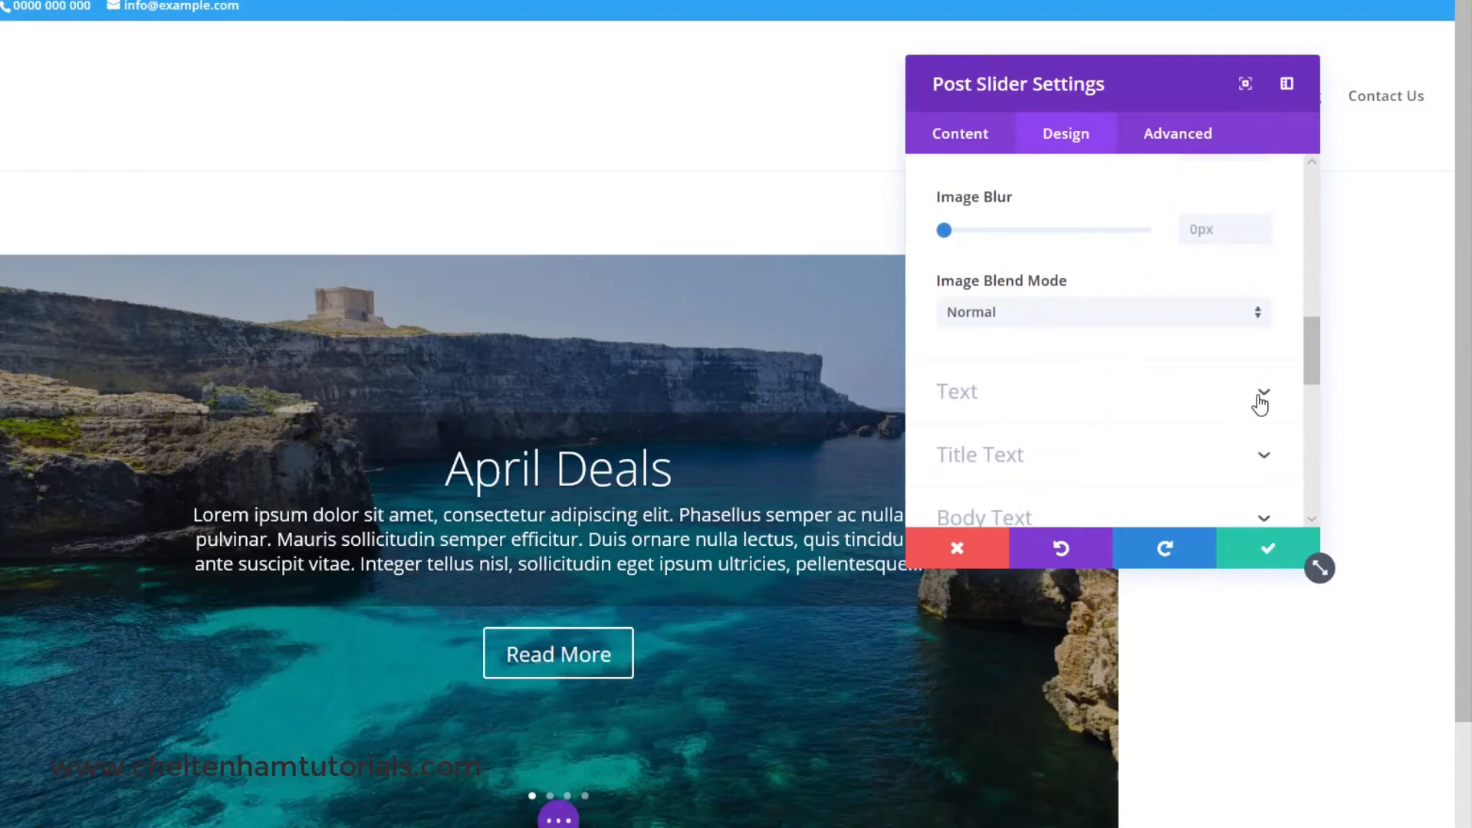
click(1262, 402)
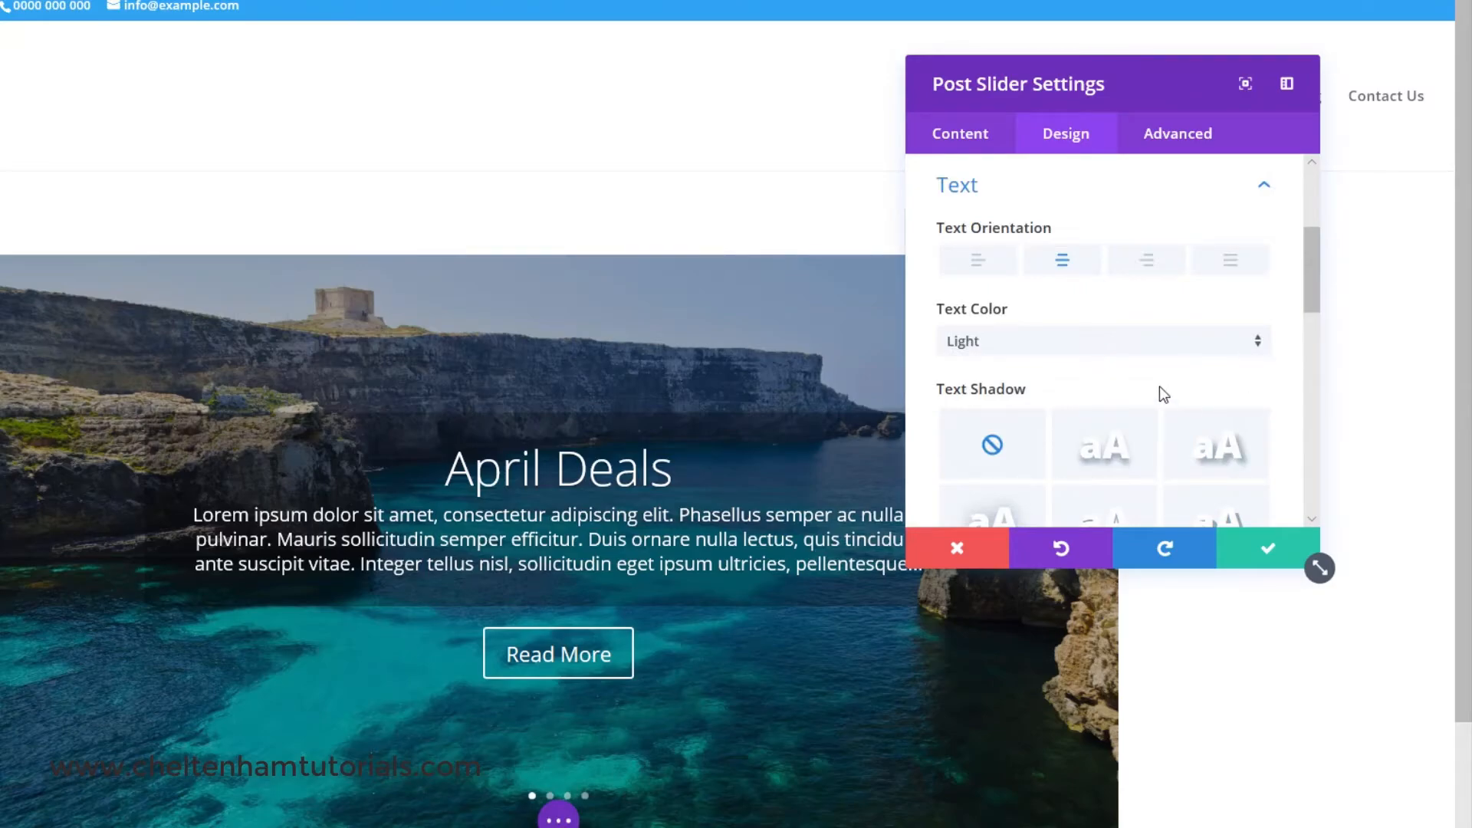
click(1138, 342)
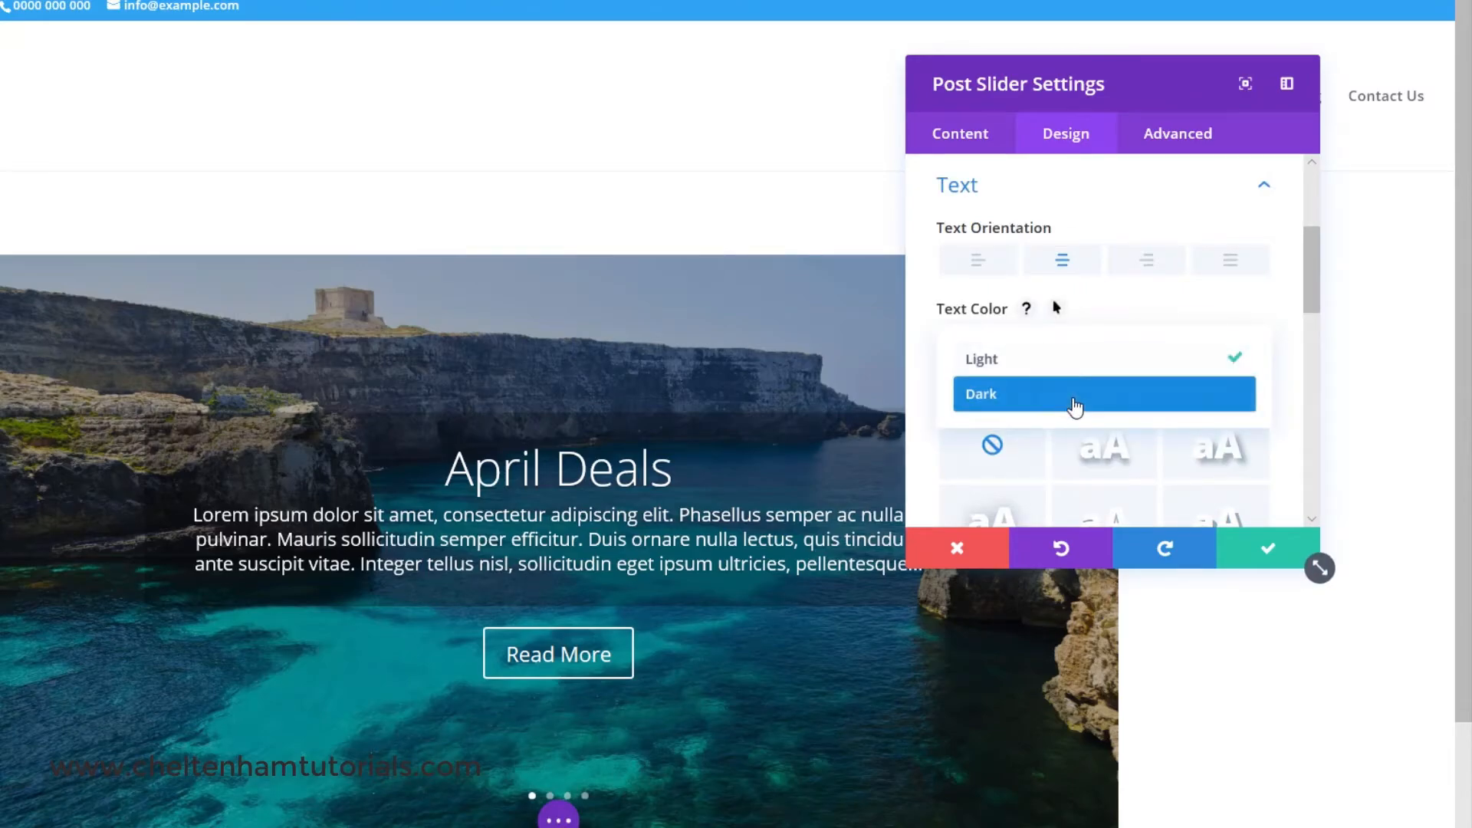
click(1074, 400)
click(1051, 347)
click(1017, 370)
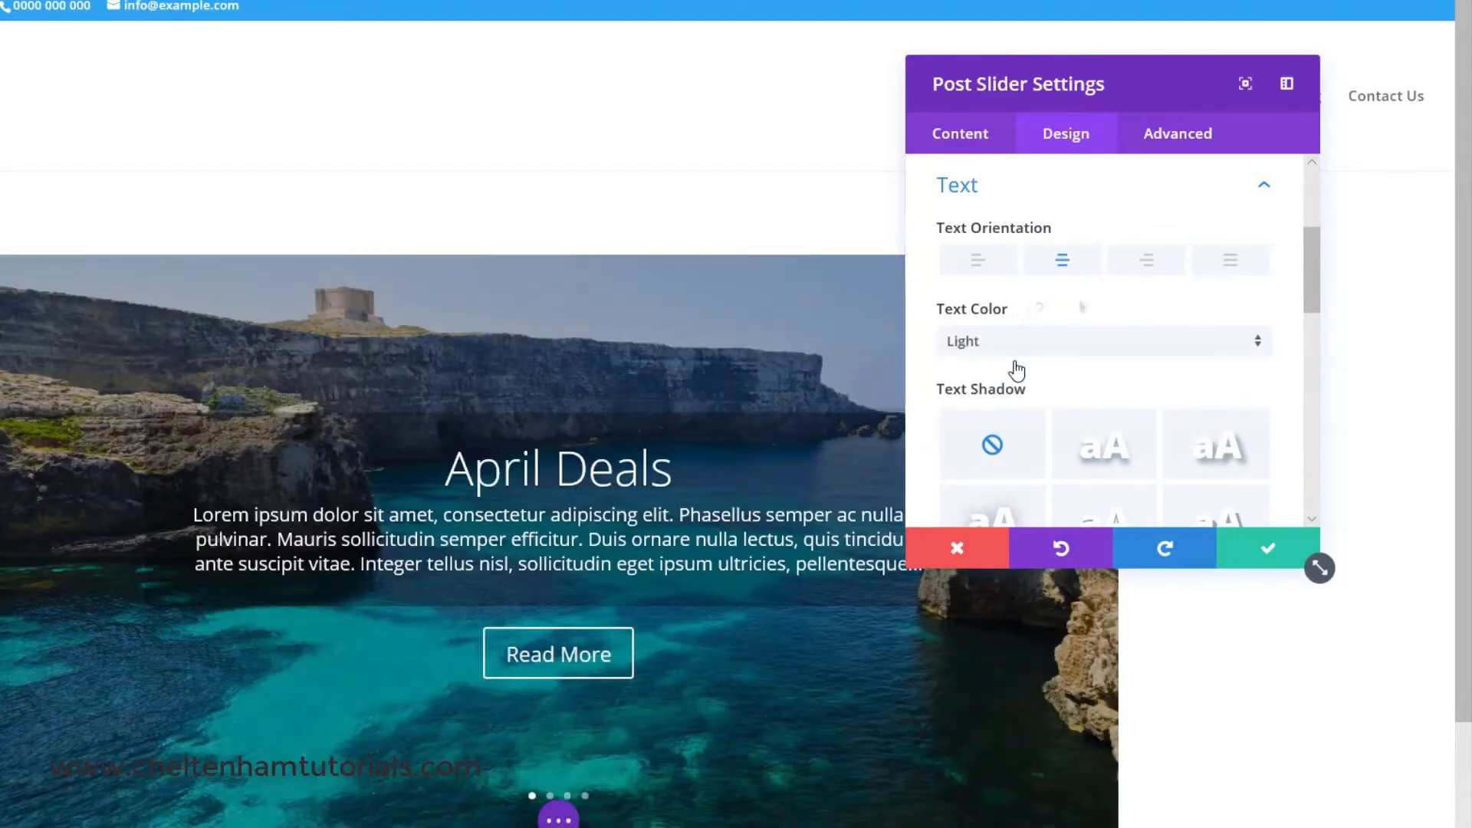
Step: Look over the Text Shadow presets and turn Use Custom Styles for Button on and back off in the Button settings
scroll(1066, 399, down, 2)
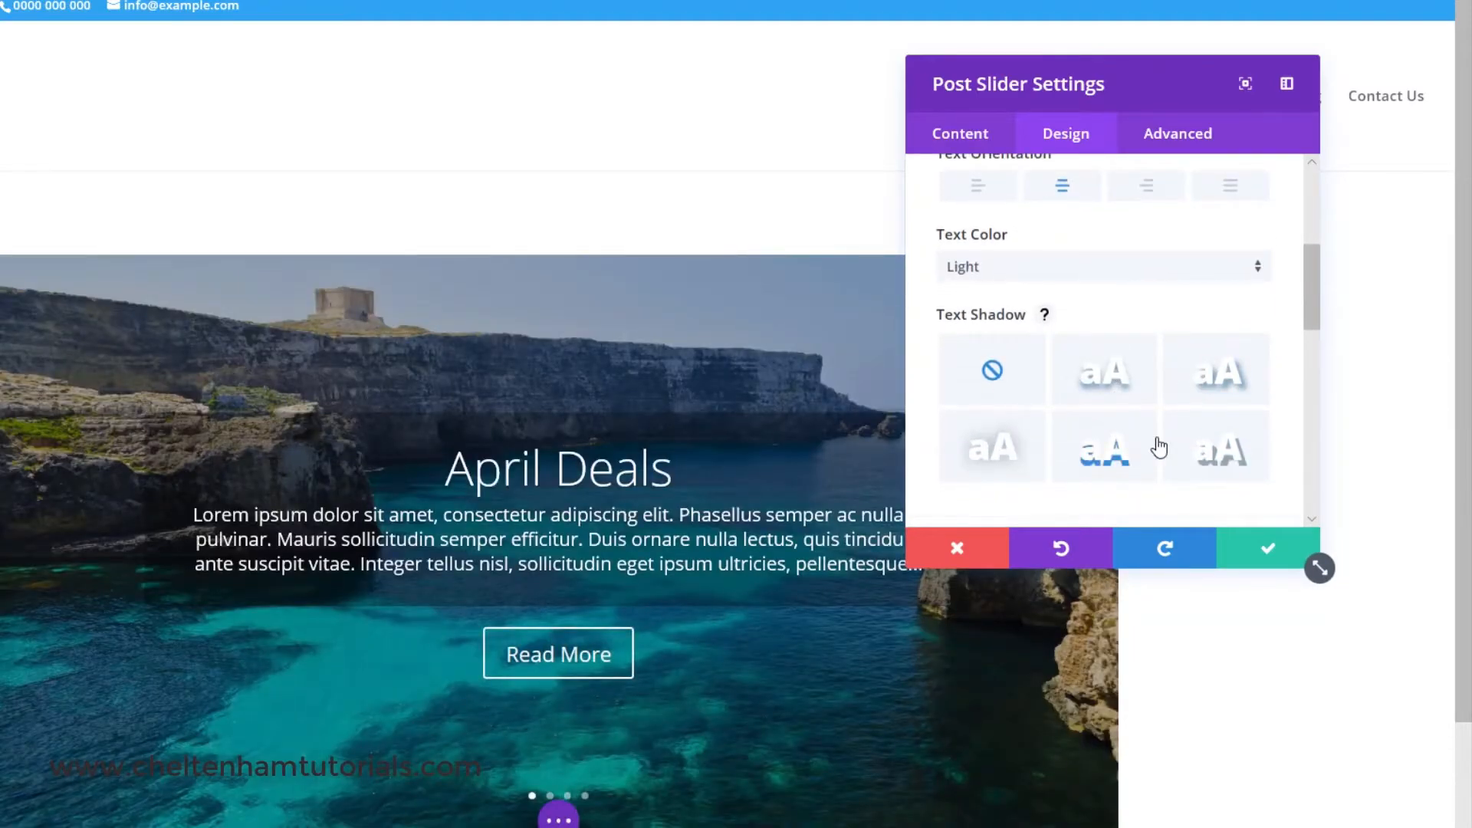
scroll(1157, 441, down, 3)
scroll(1159, 446, down, 1)
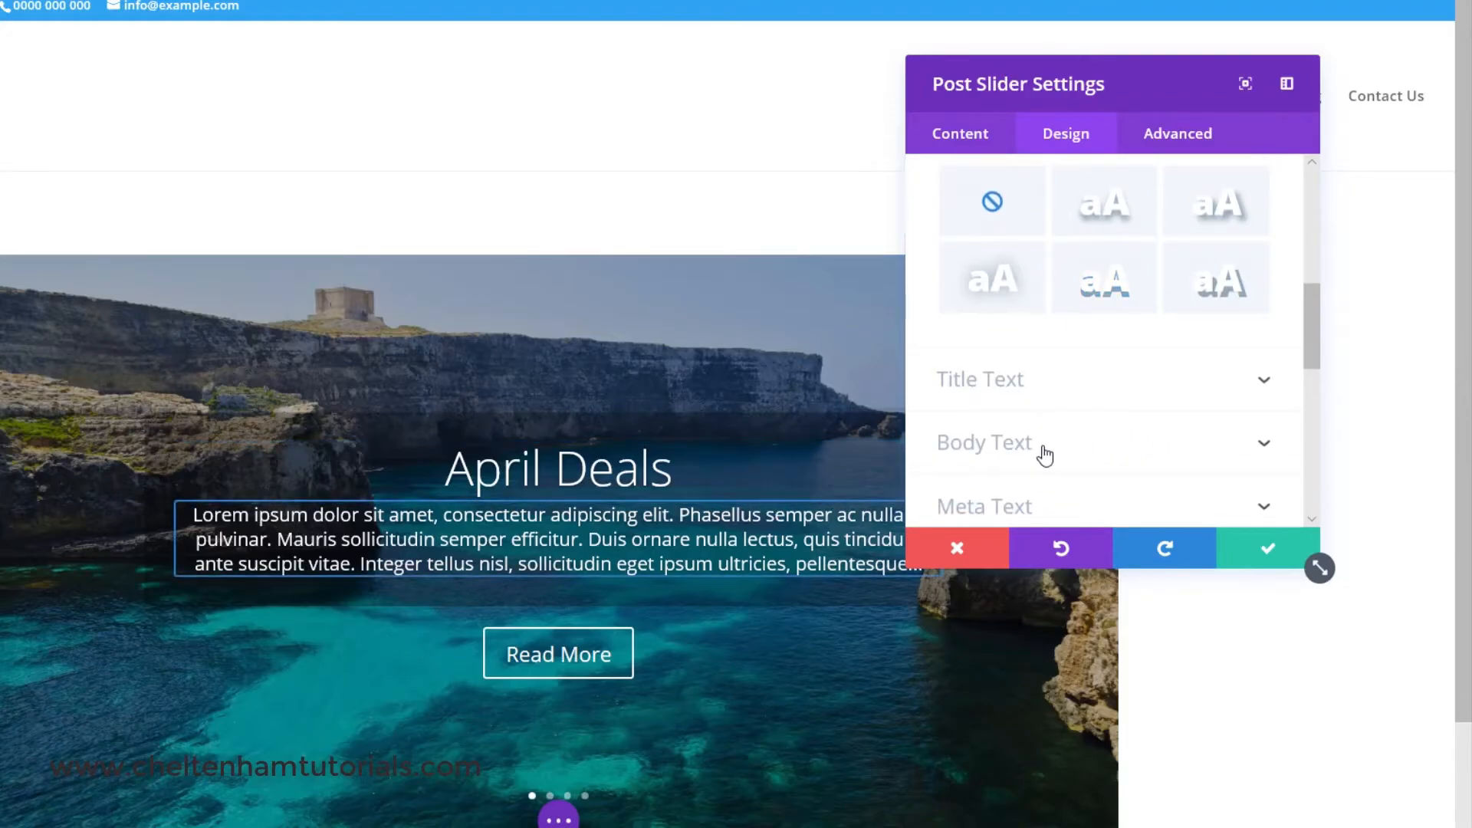
scroll(1040, 452, down, 1)
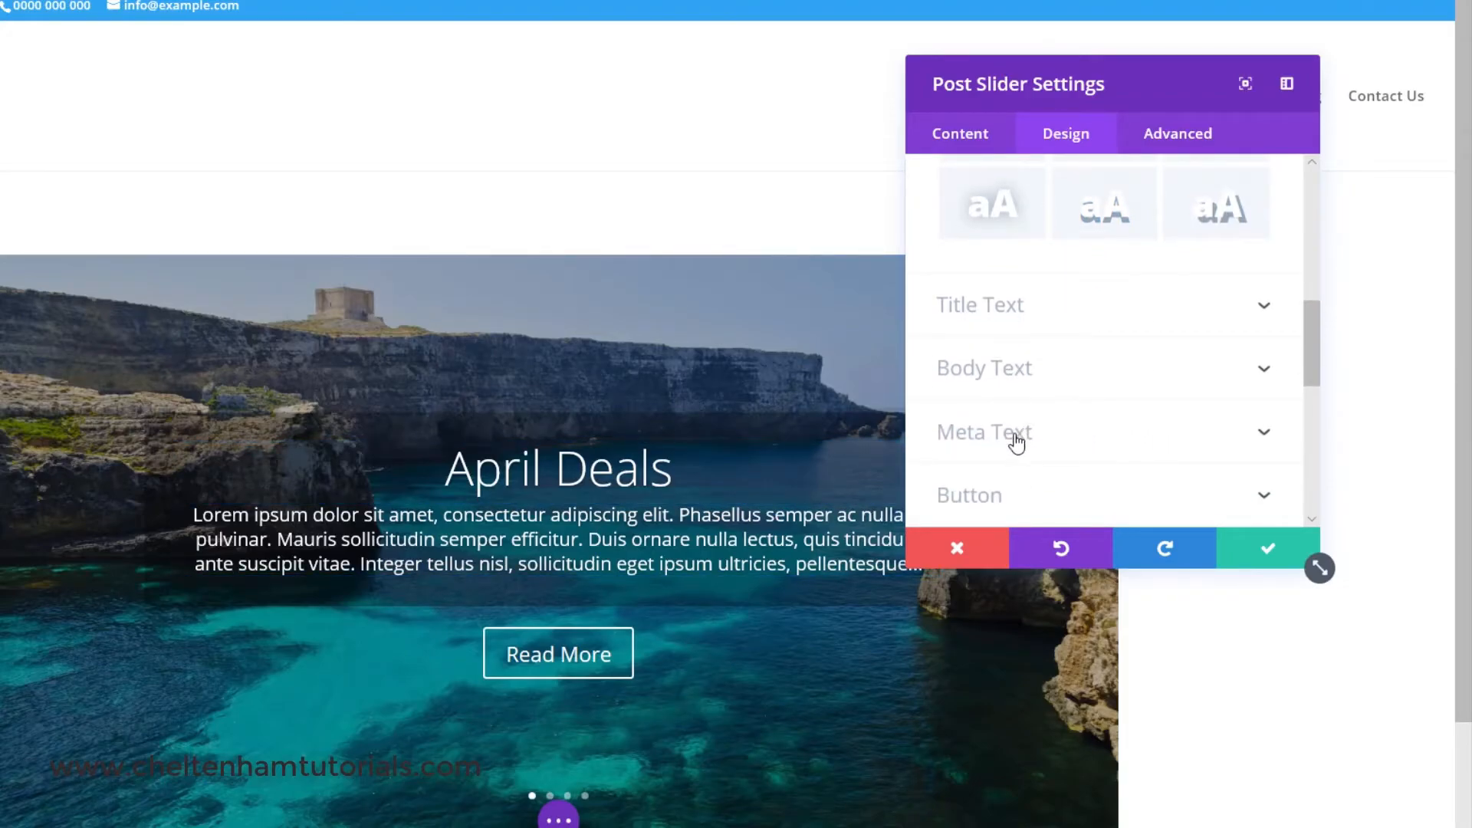
scroll(1016, 443, down, 1)
click(987, 424)
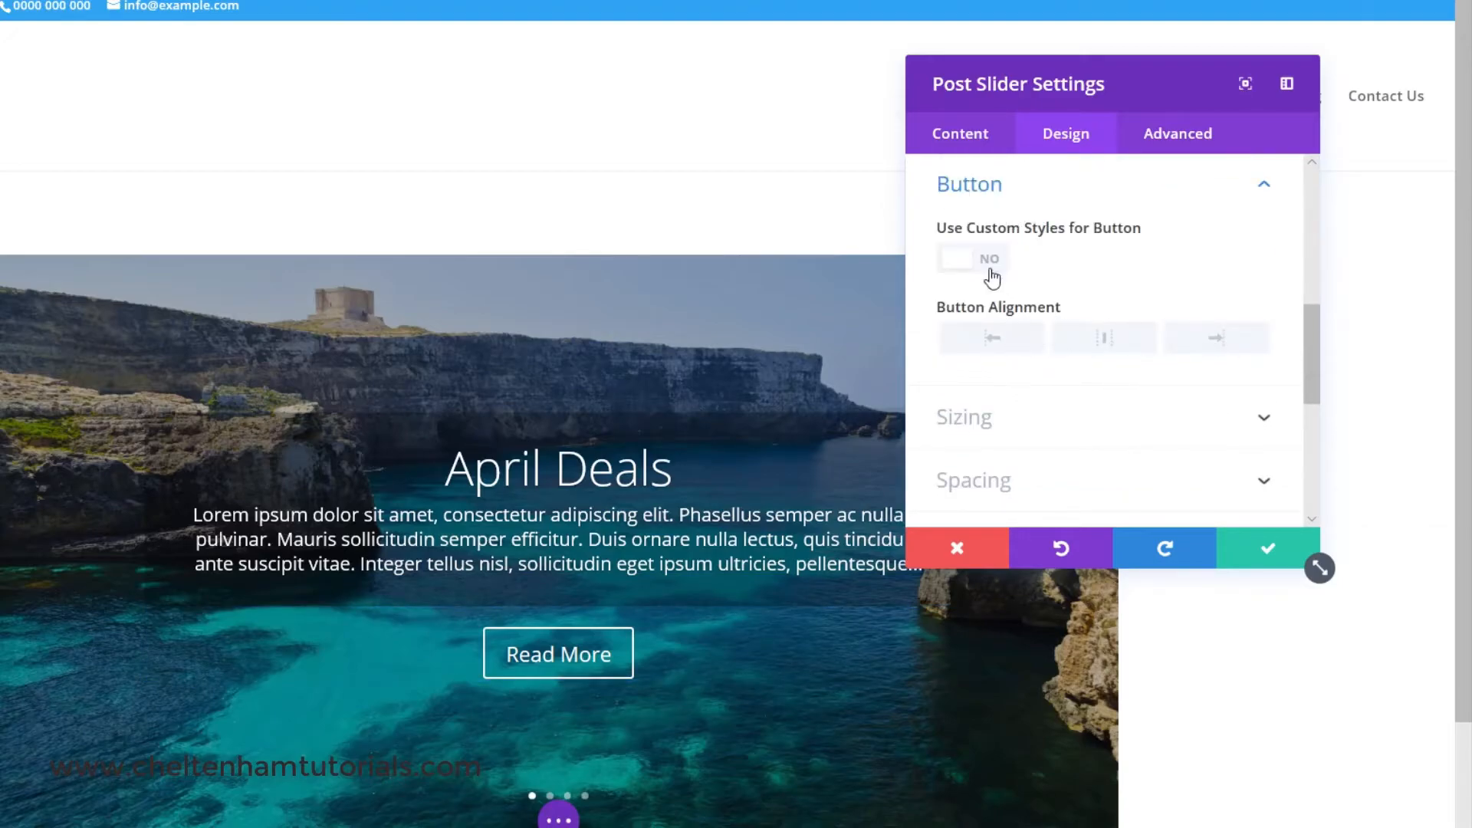
click(966, 265)
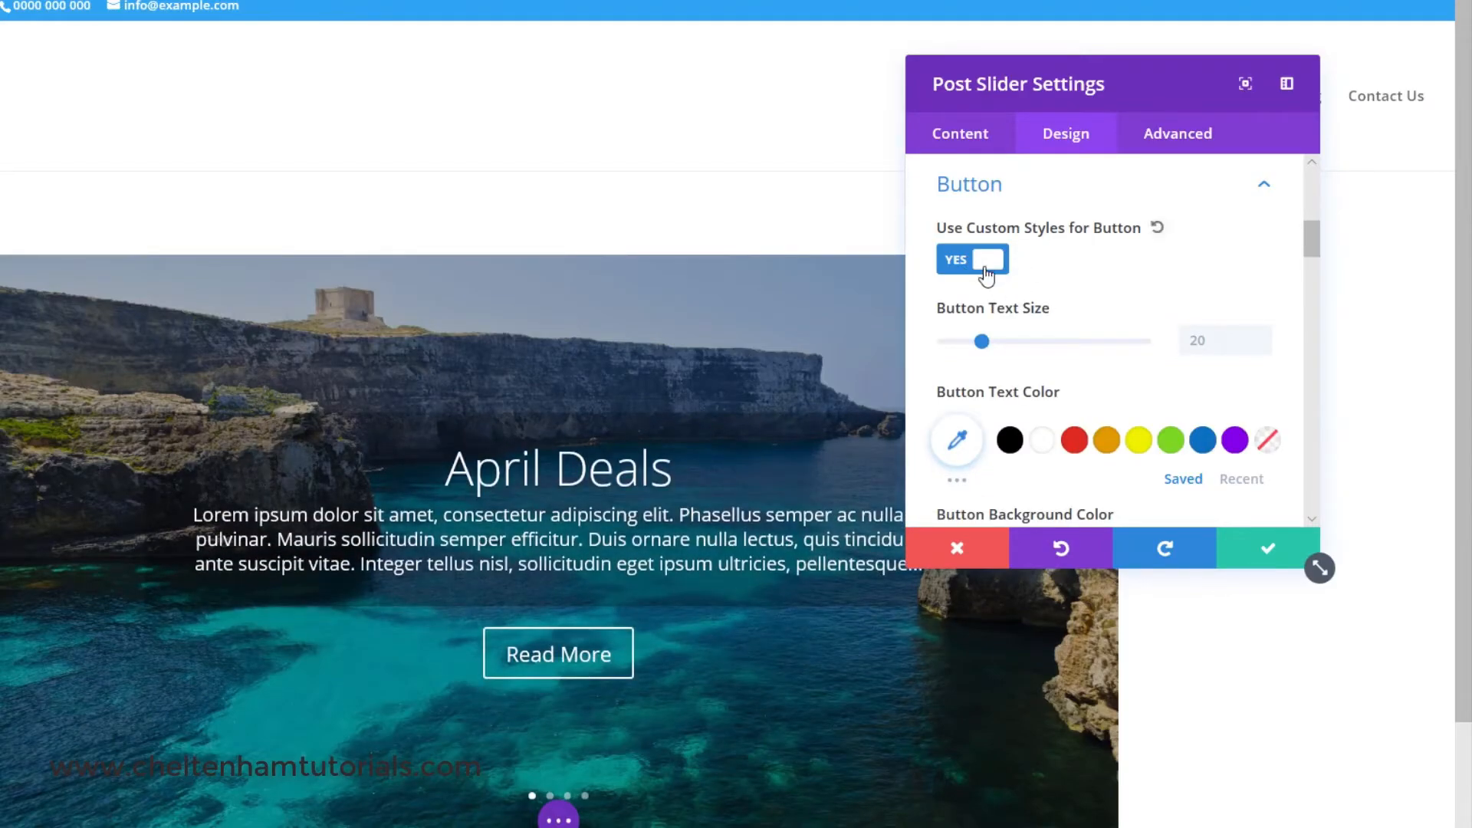
click(987, 265)
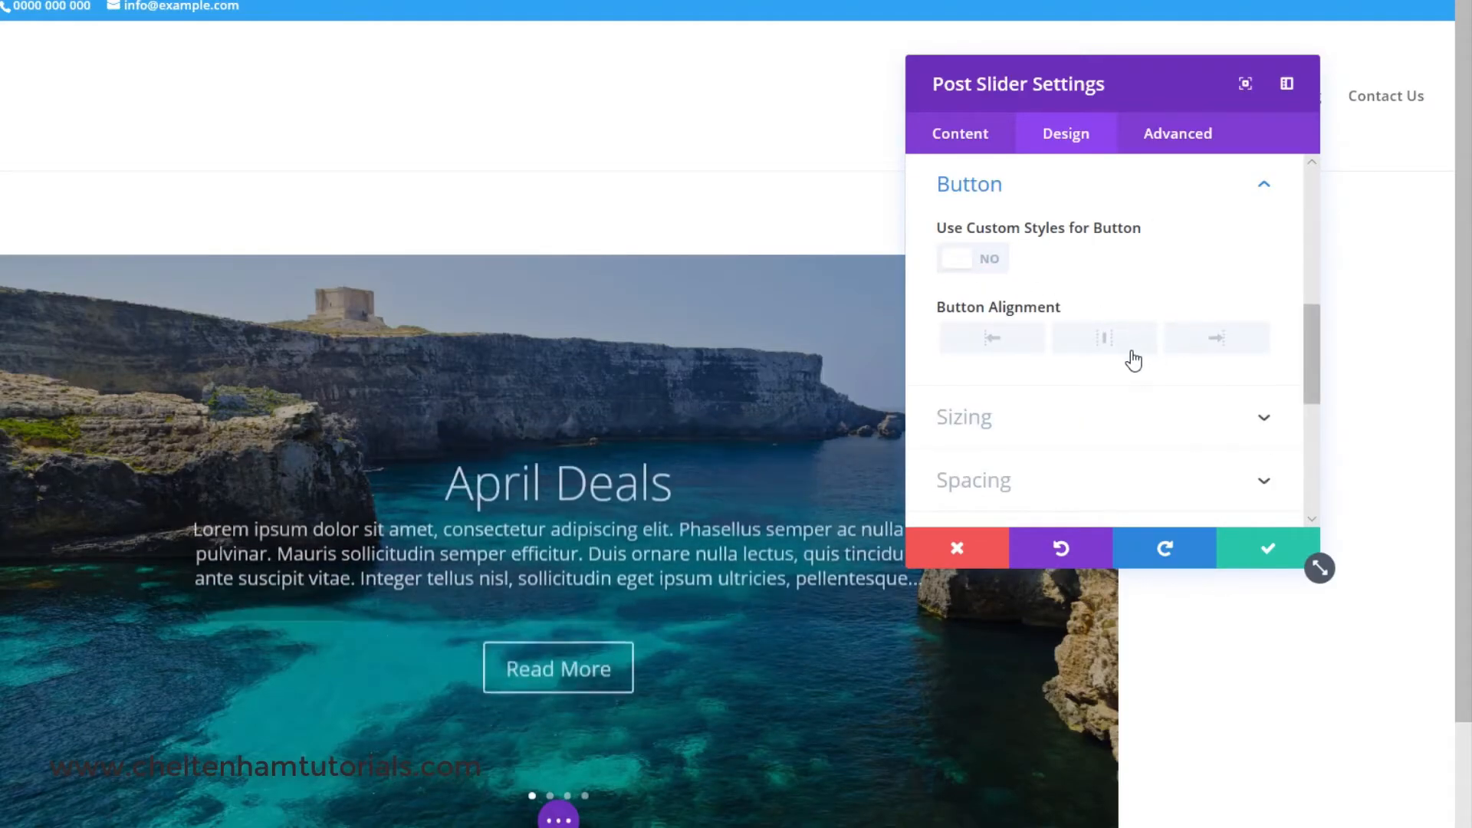
Step: Turn on Automatic Animation in the post slider's Animation settings and set its speed to 6000 ms
scroll(1151, 376, down, 3)
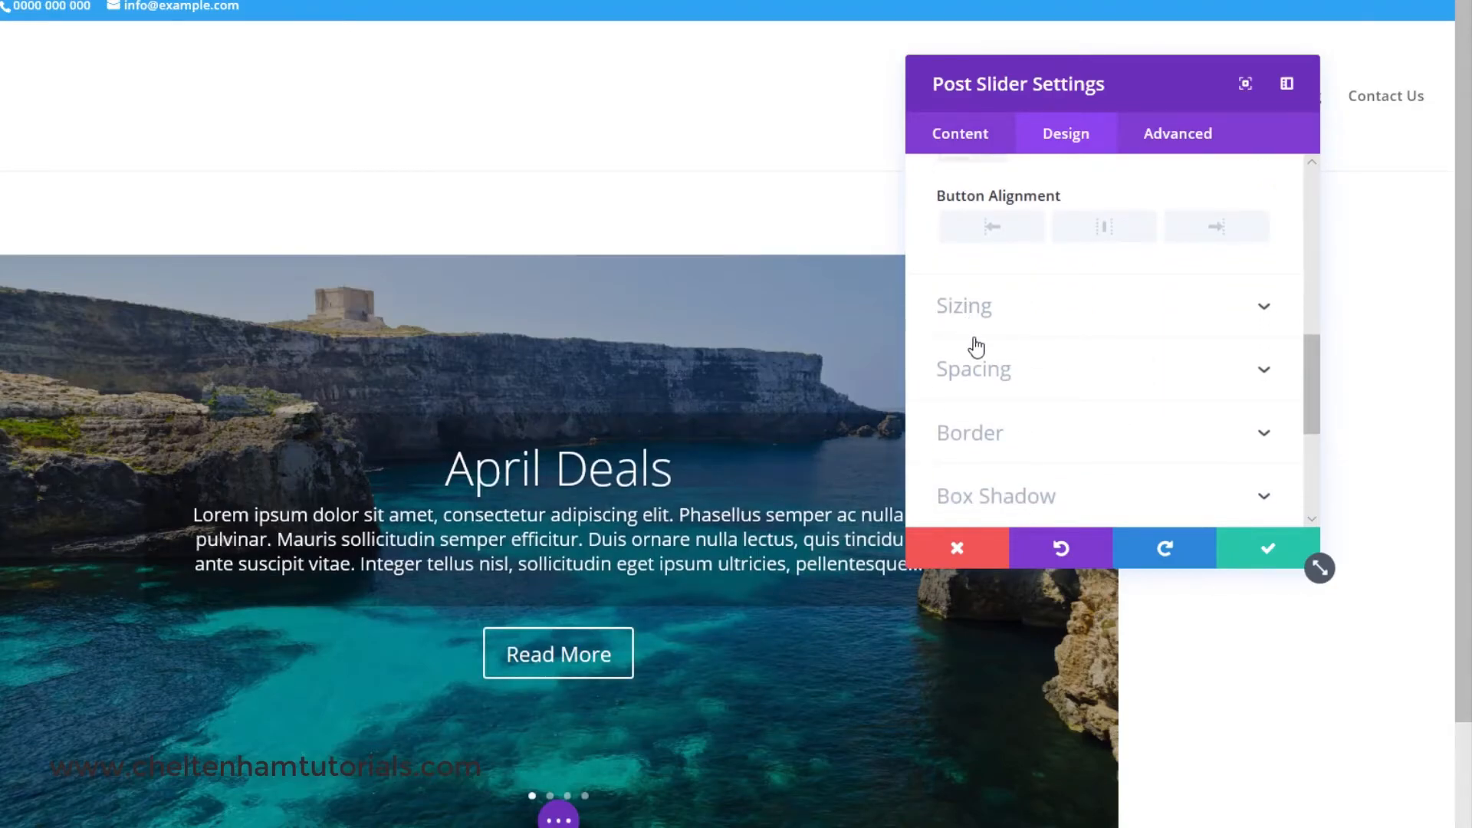
scroll(1093, 430, down, 1)
scroll(1101, 419, down, 4)
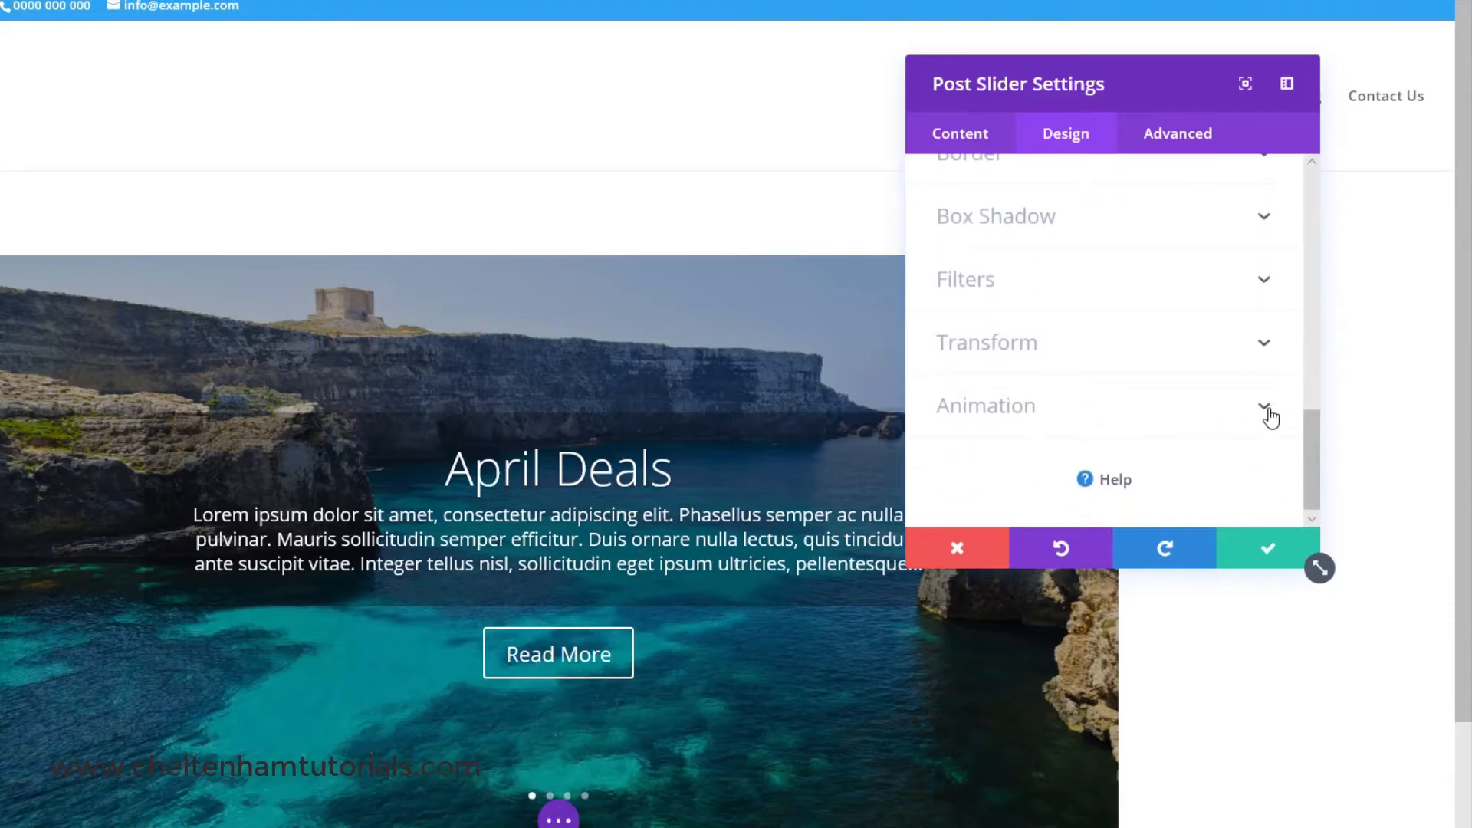
click(1267, 410)
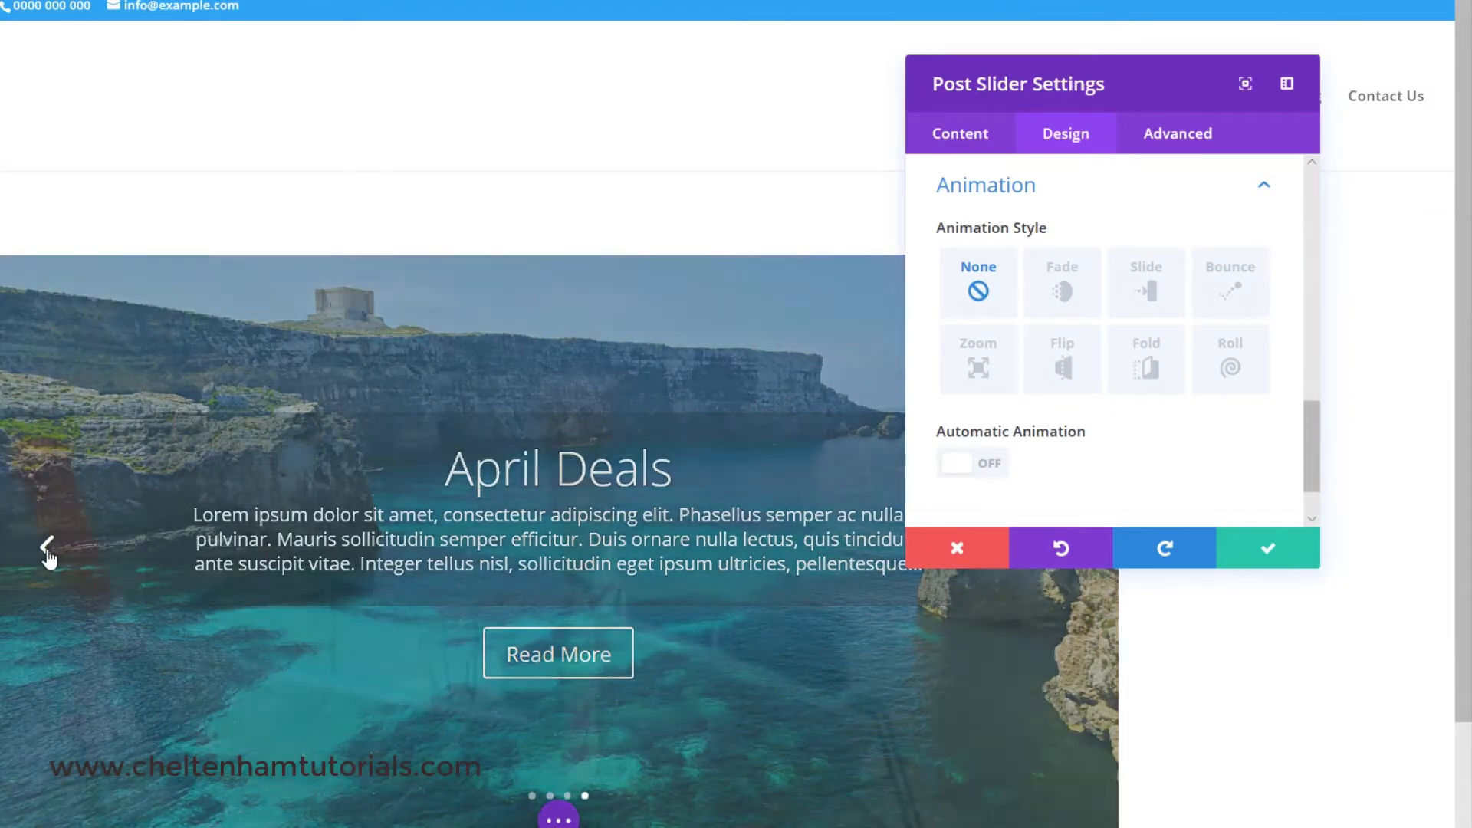
click(47, 548)
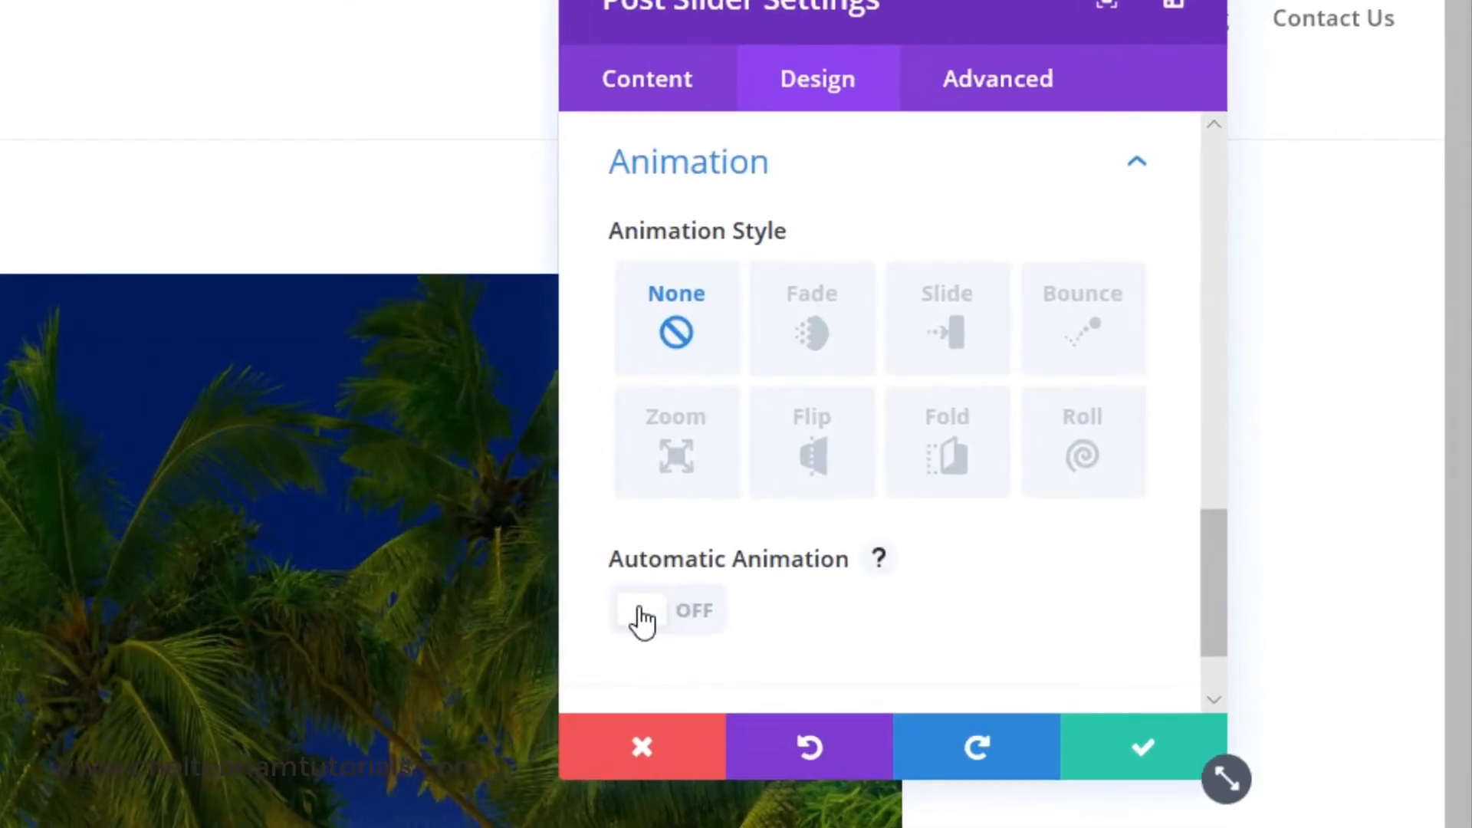
click(682, 595)
scroll(845, 607, down, 2)
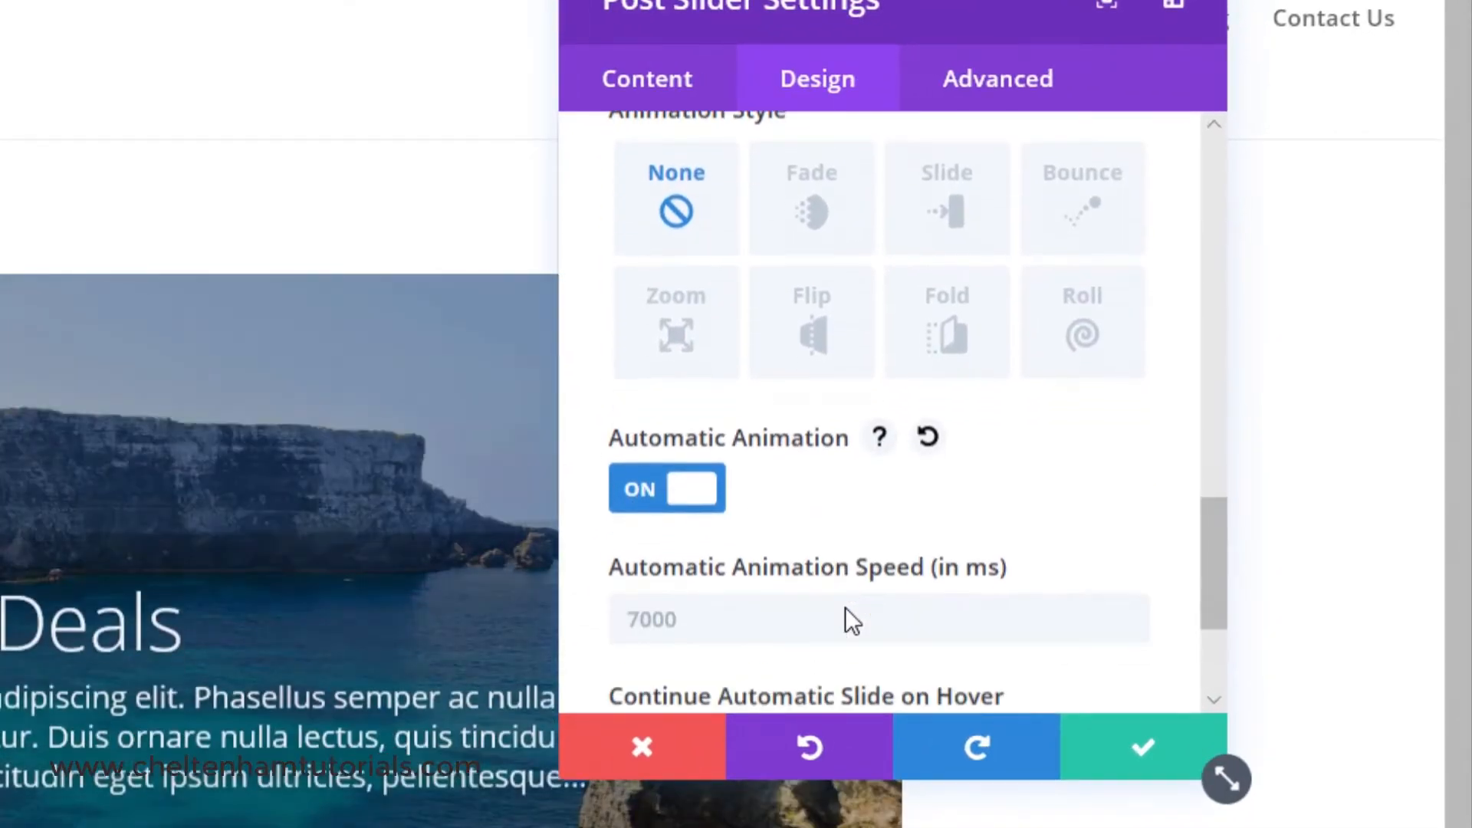
click(641, 584)
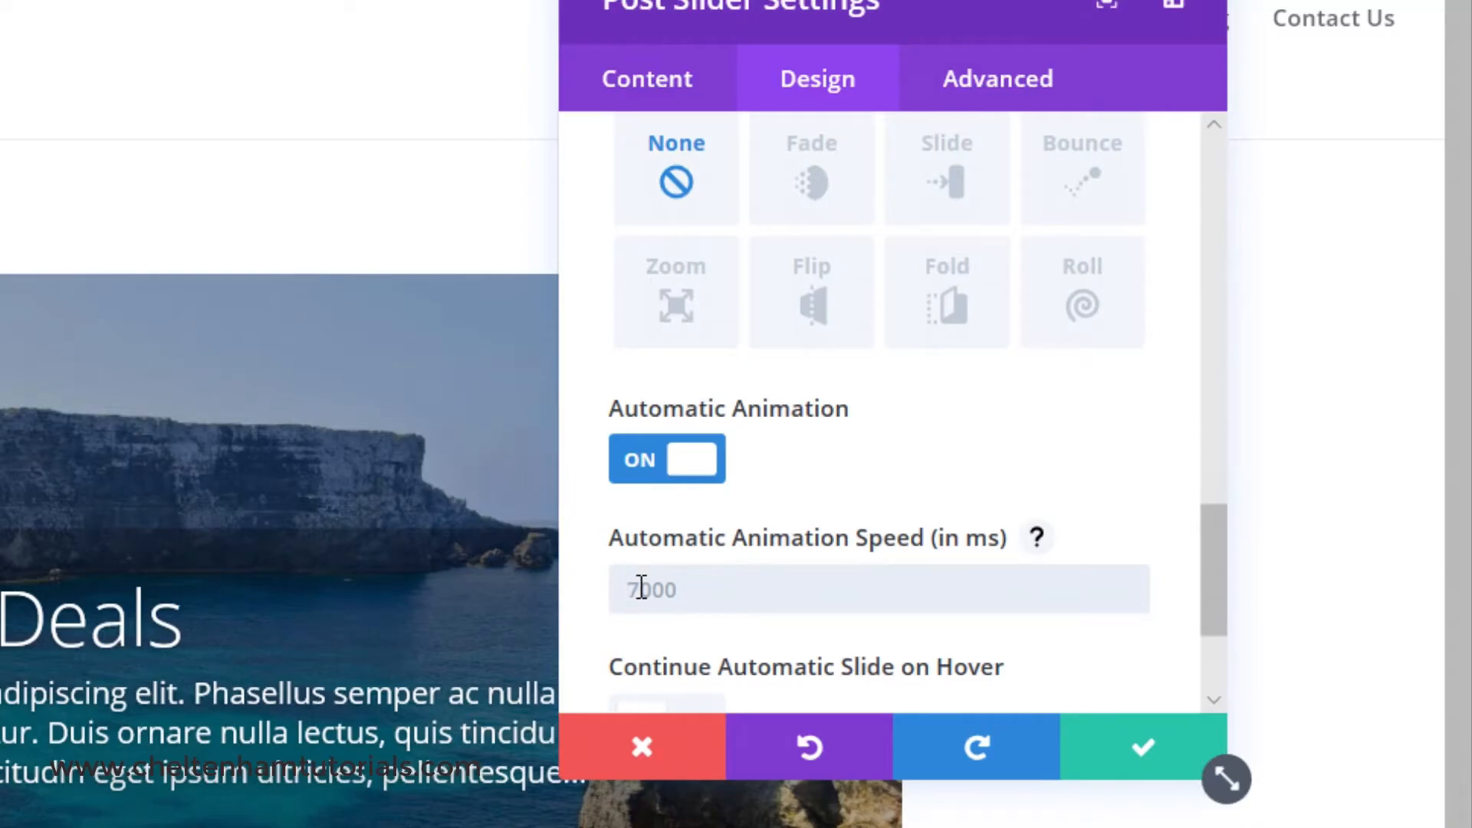
text(6000)
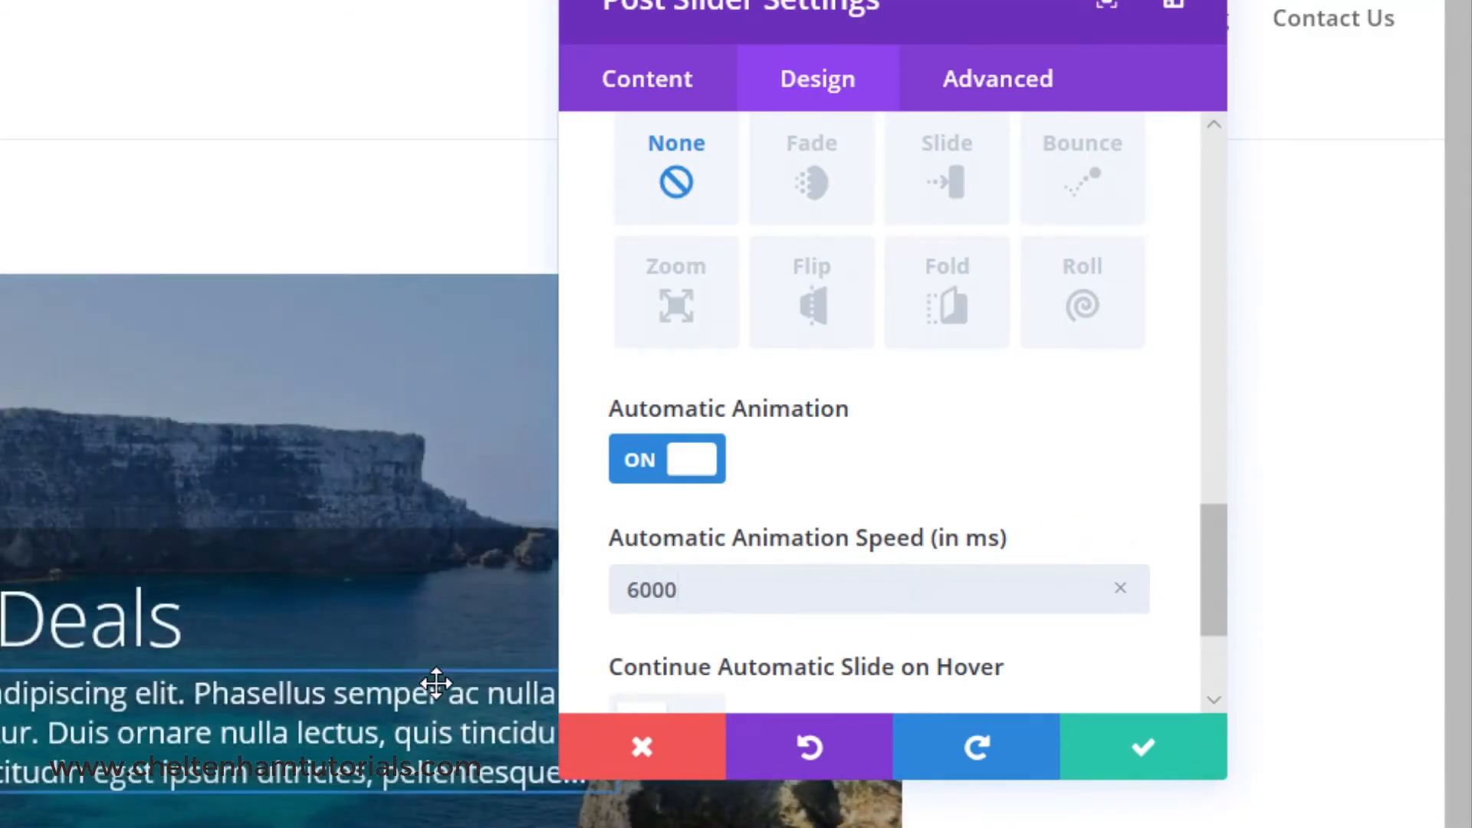
Step: Enable Continue Automatic Slide on Hover and save the post slider's settings
scroll(1071, 694, down, 2)
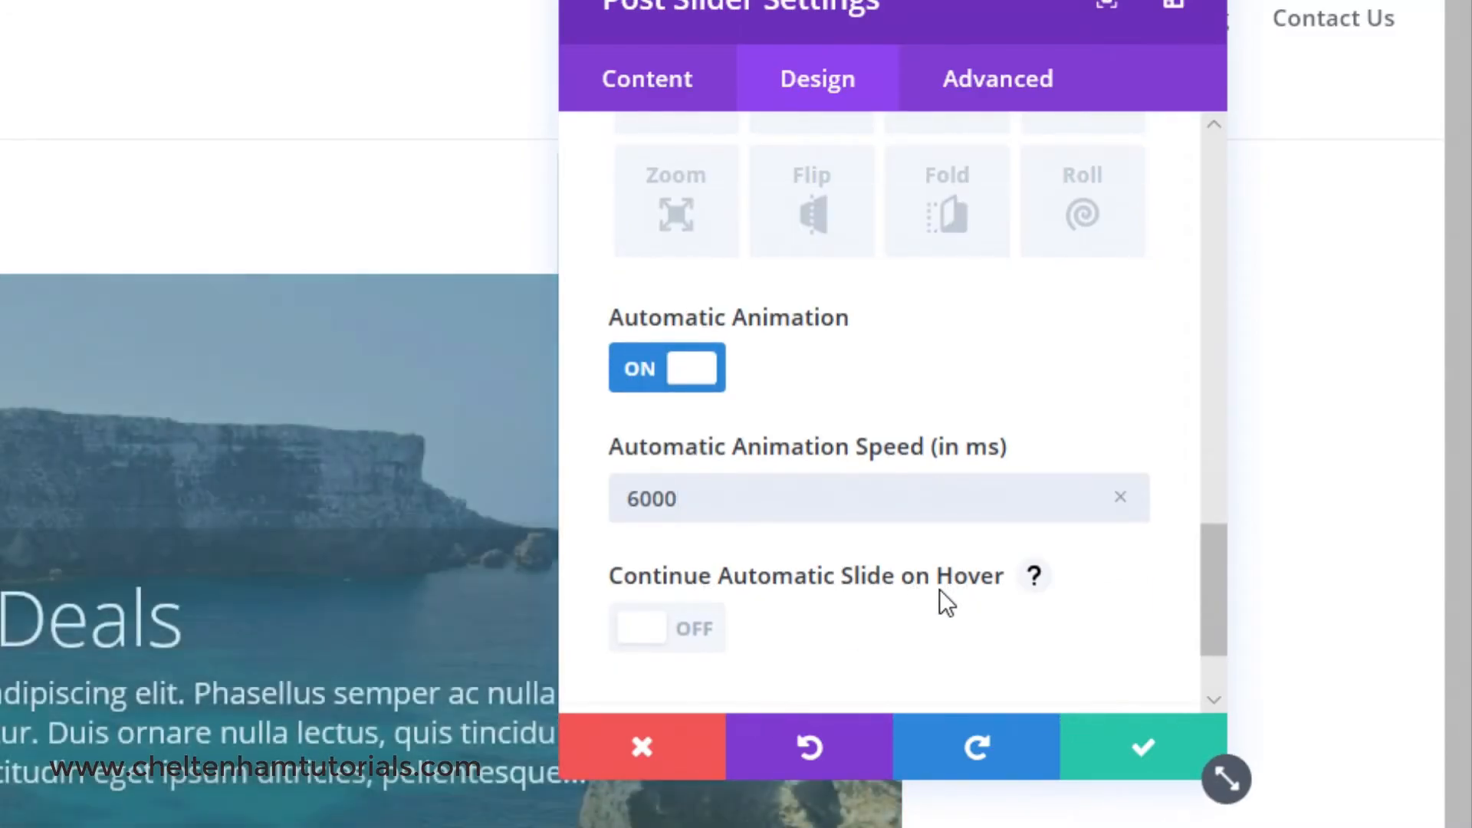
click(650, 637)
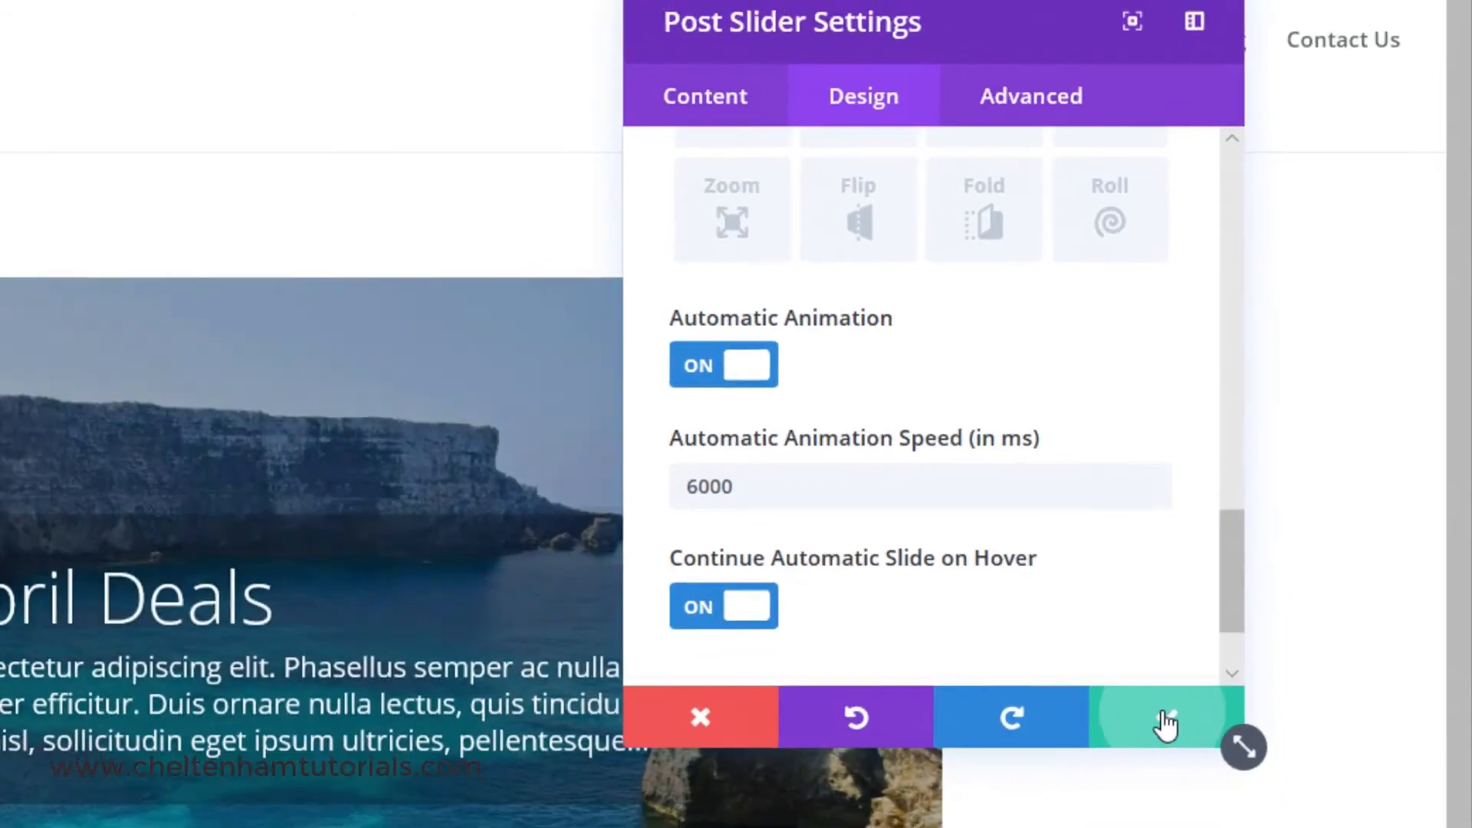
click(1144, 751)
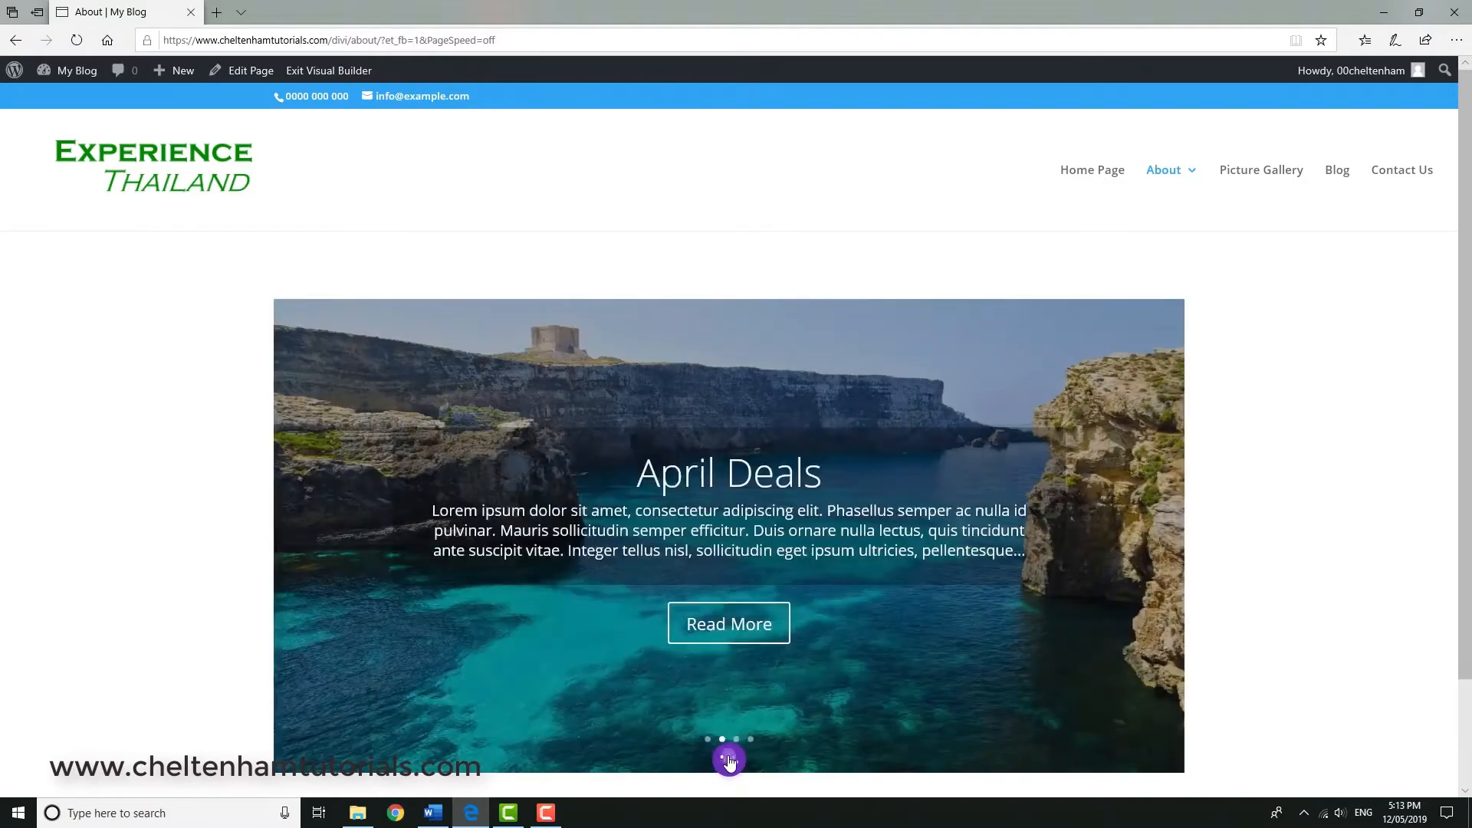
Step: Save the About page and exit the Visual Builder
click(729, 759)
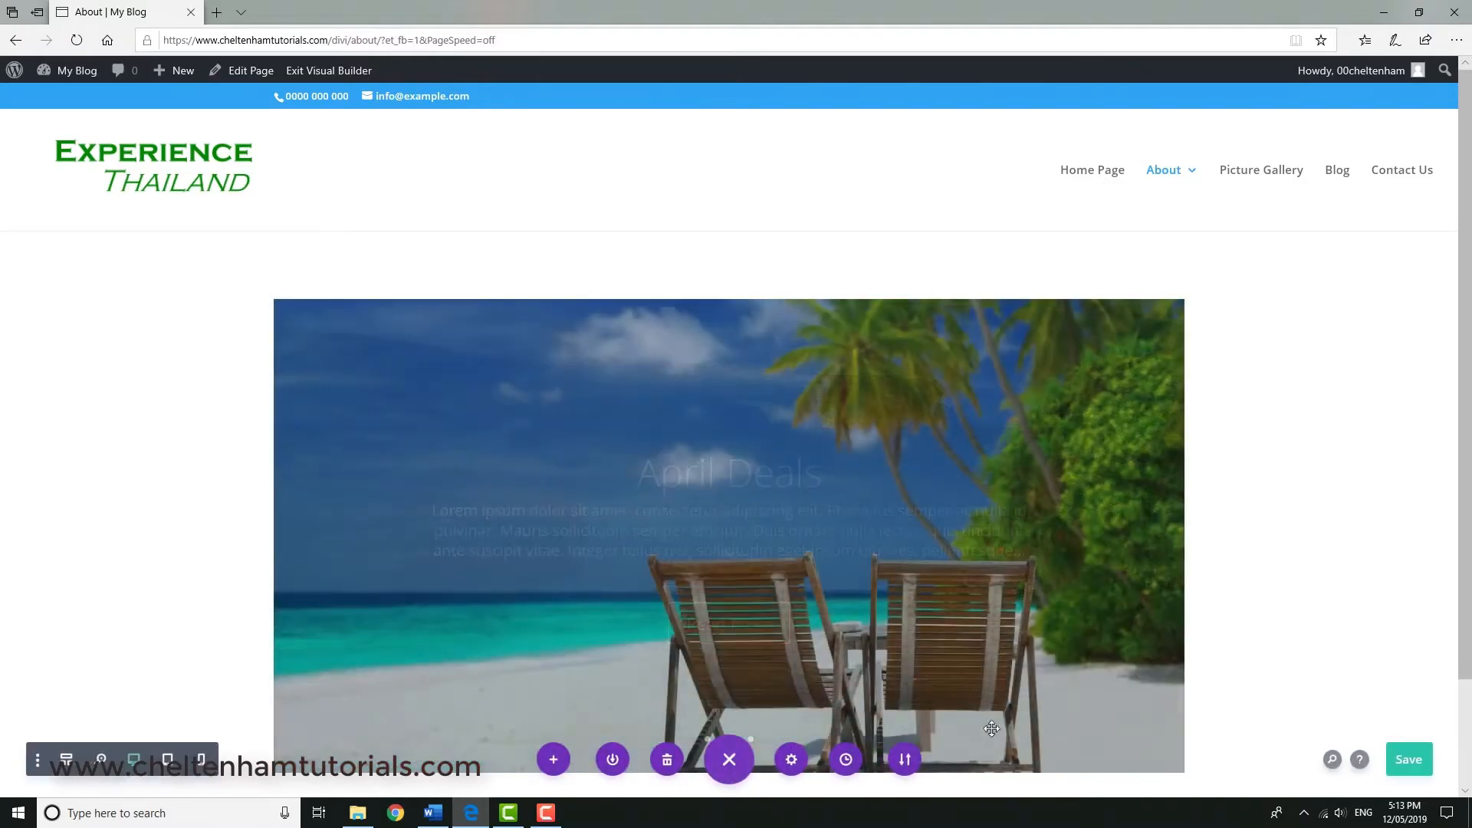
click(1410, 764)
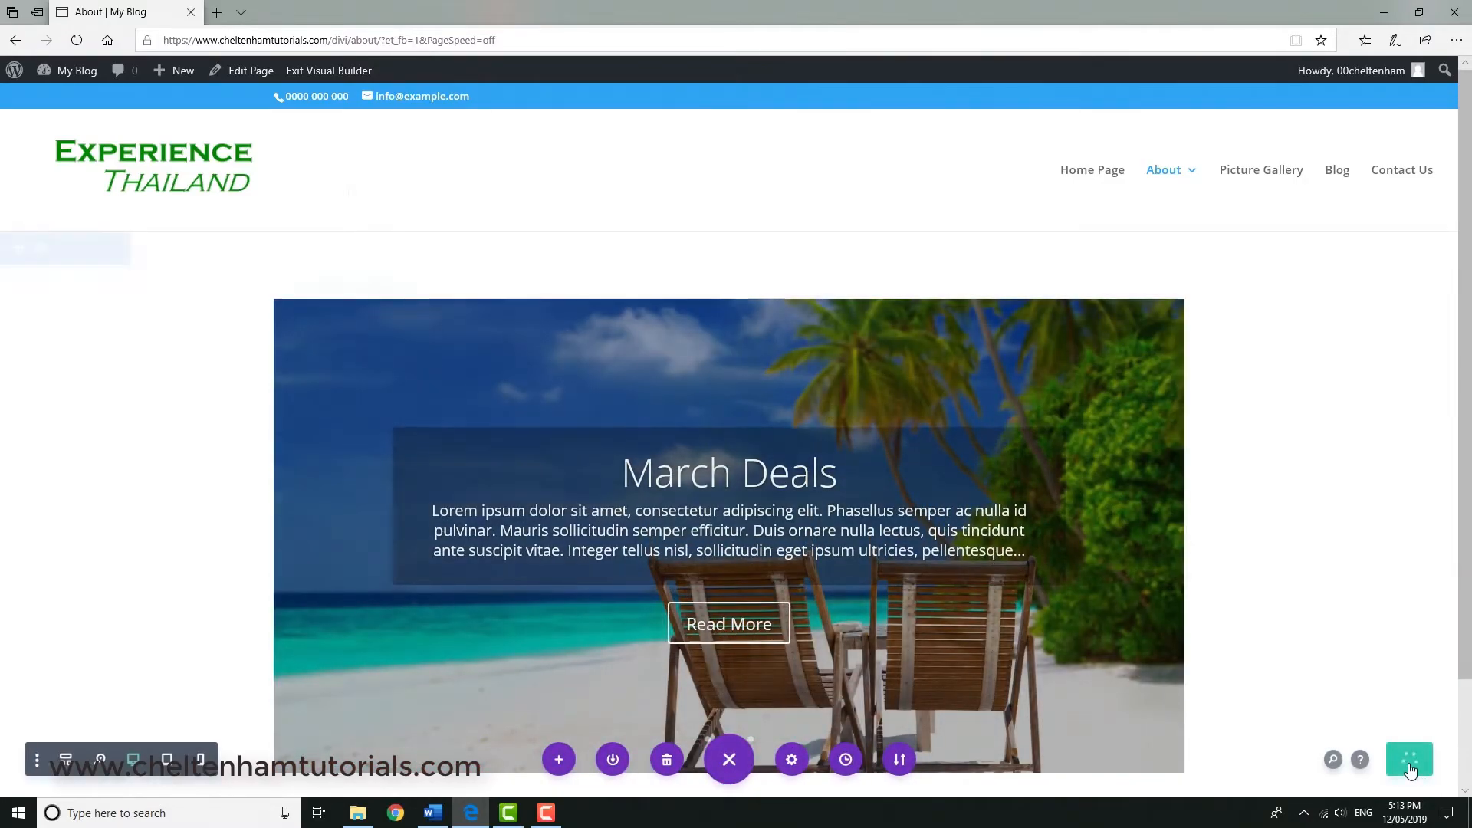
click(329, 71)
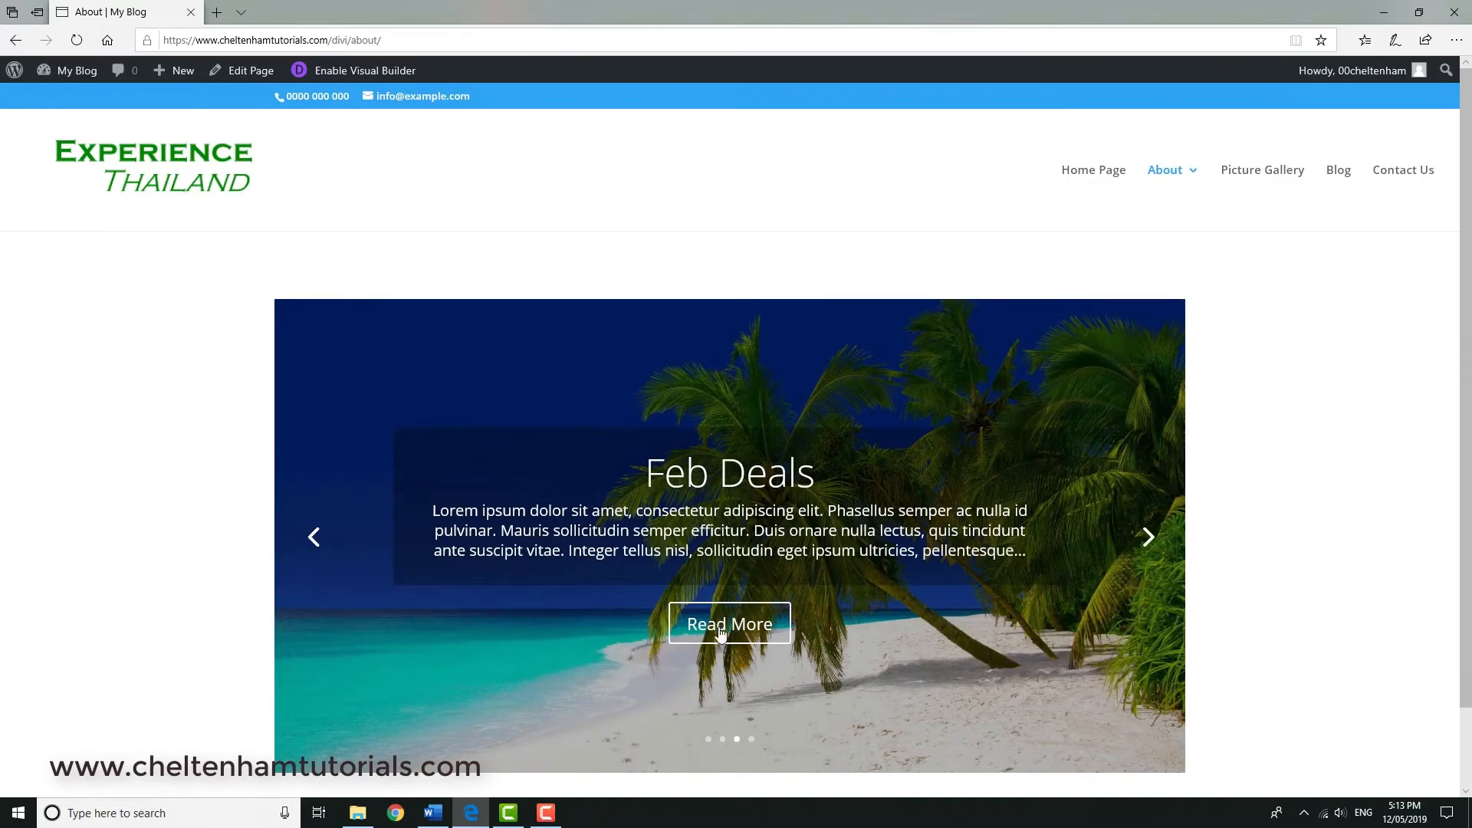
Step: Open the full Feb Deals post from its slide on the live About page and look through its content
click(721, 629)
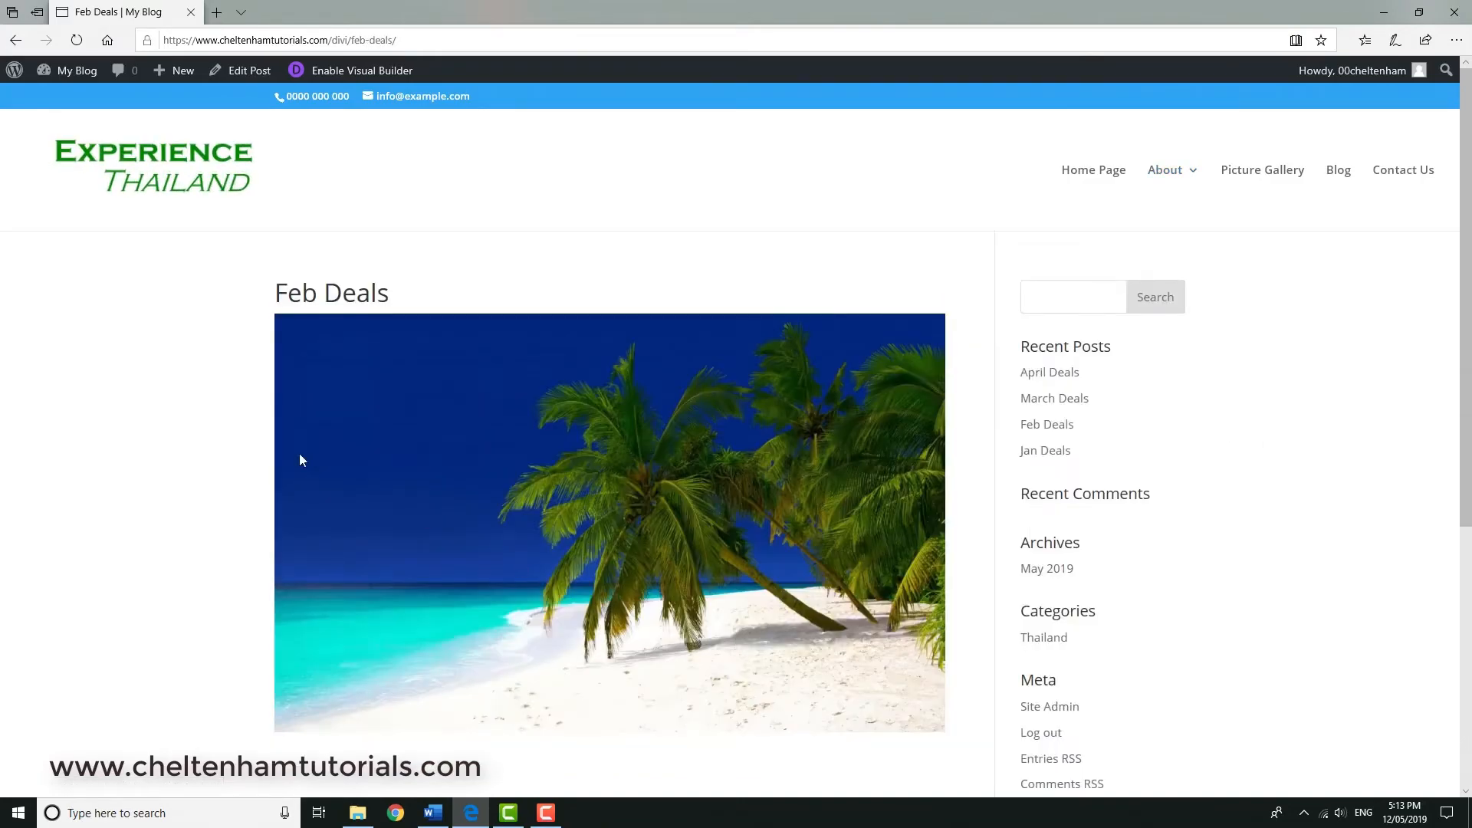
scroll(165, 444, down, 5)
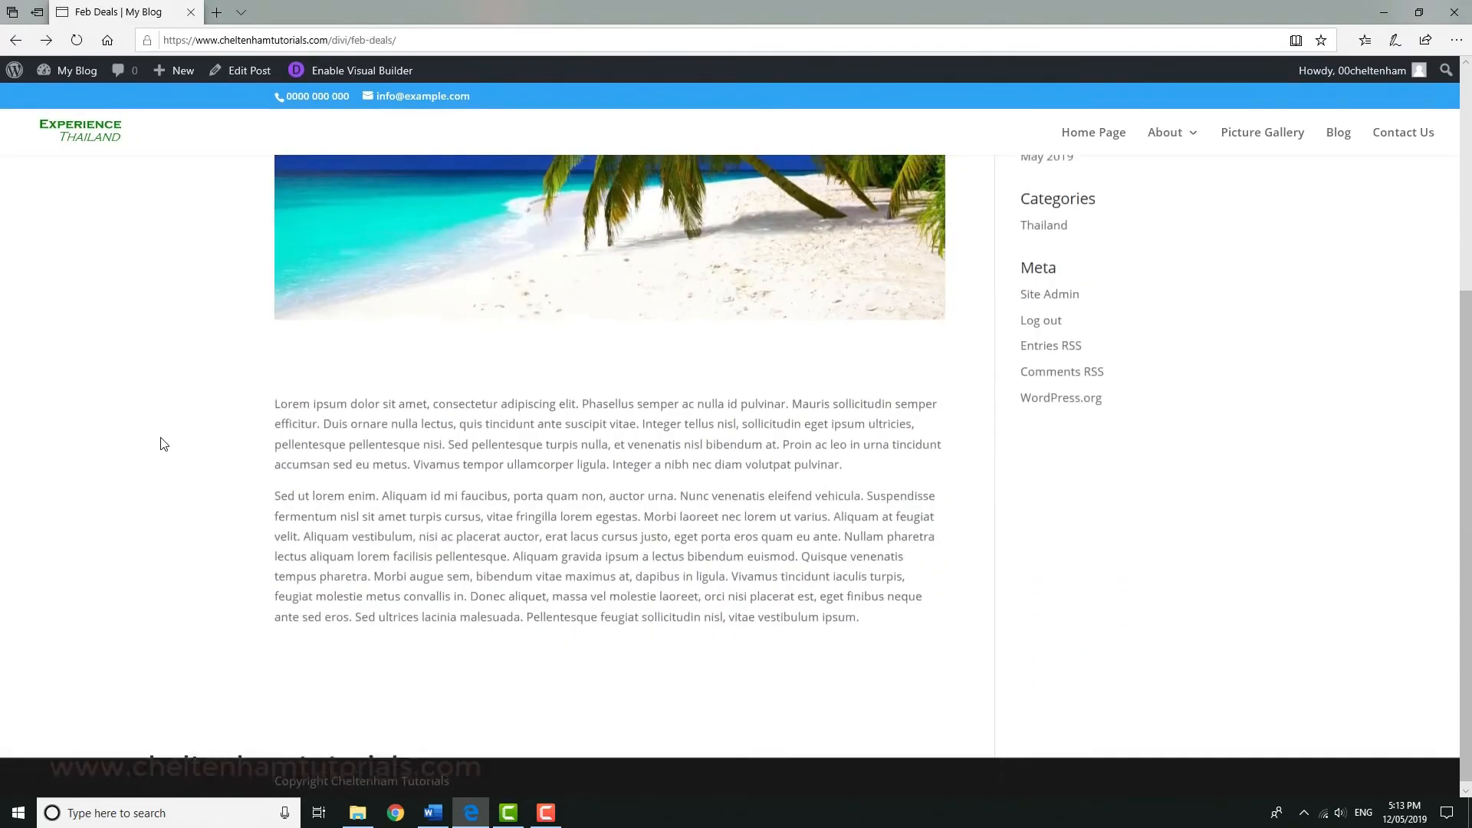
scroll(164, 444, up, 5)
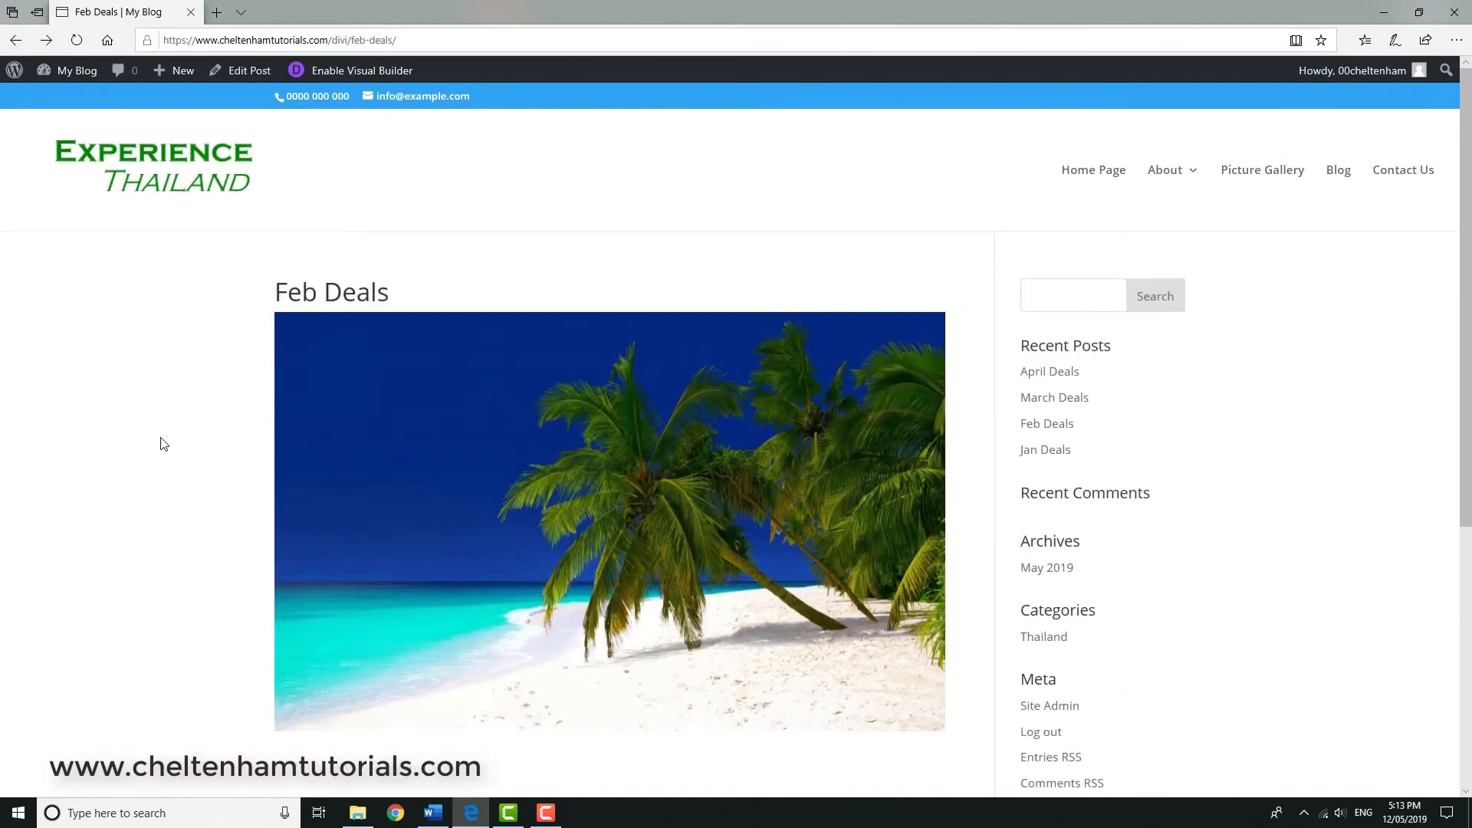